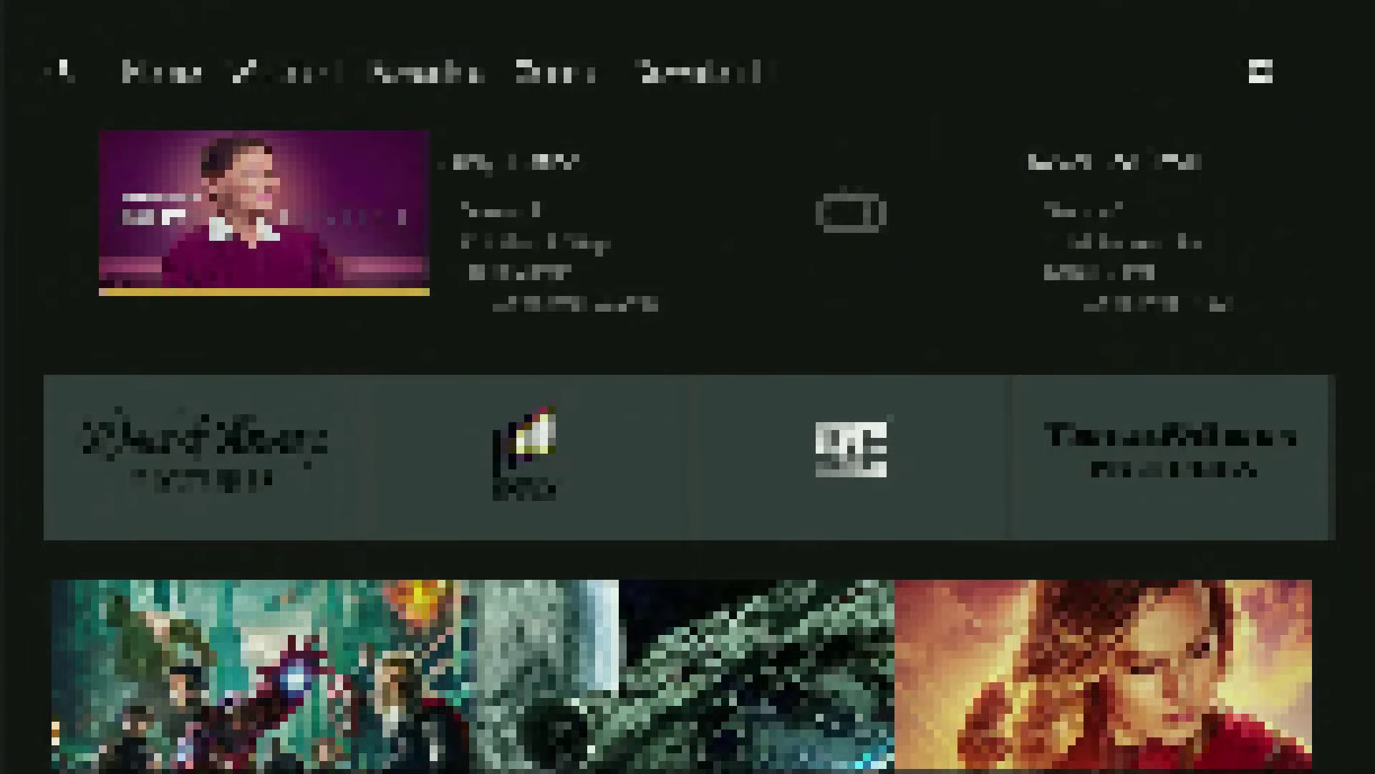
Browse the film grid from the Avengers and Fast & Furious rows back up to the studio brands row
key(Down)
key(Down)
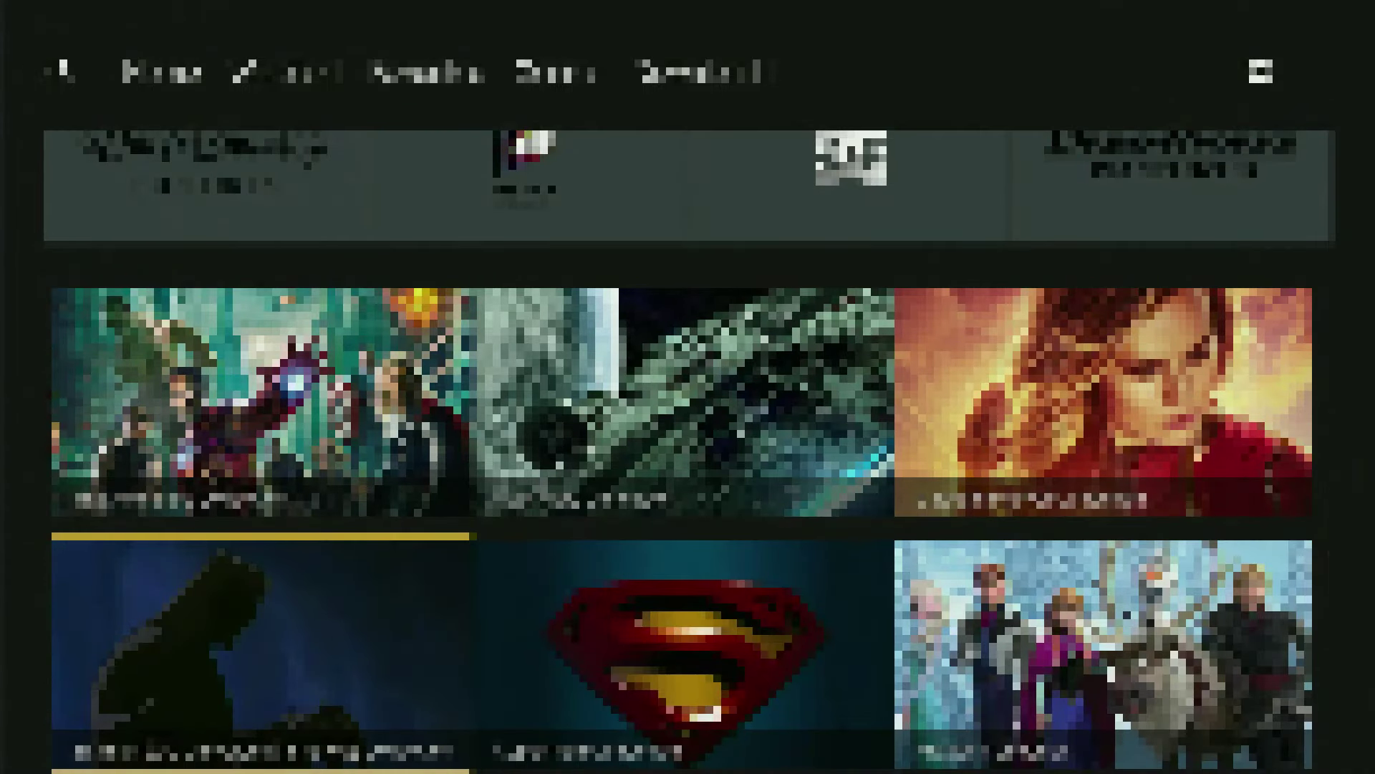
key(Down)
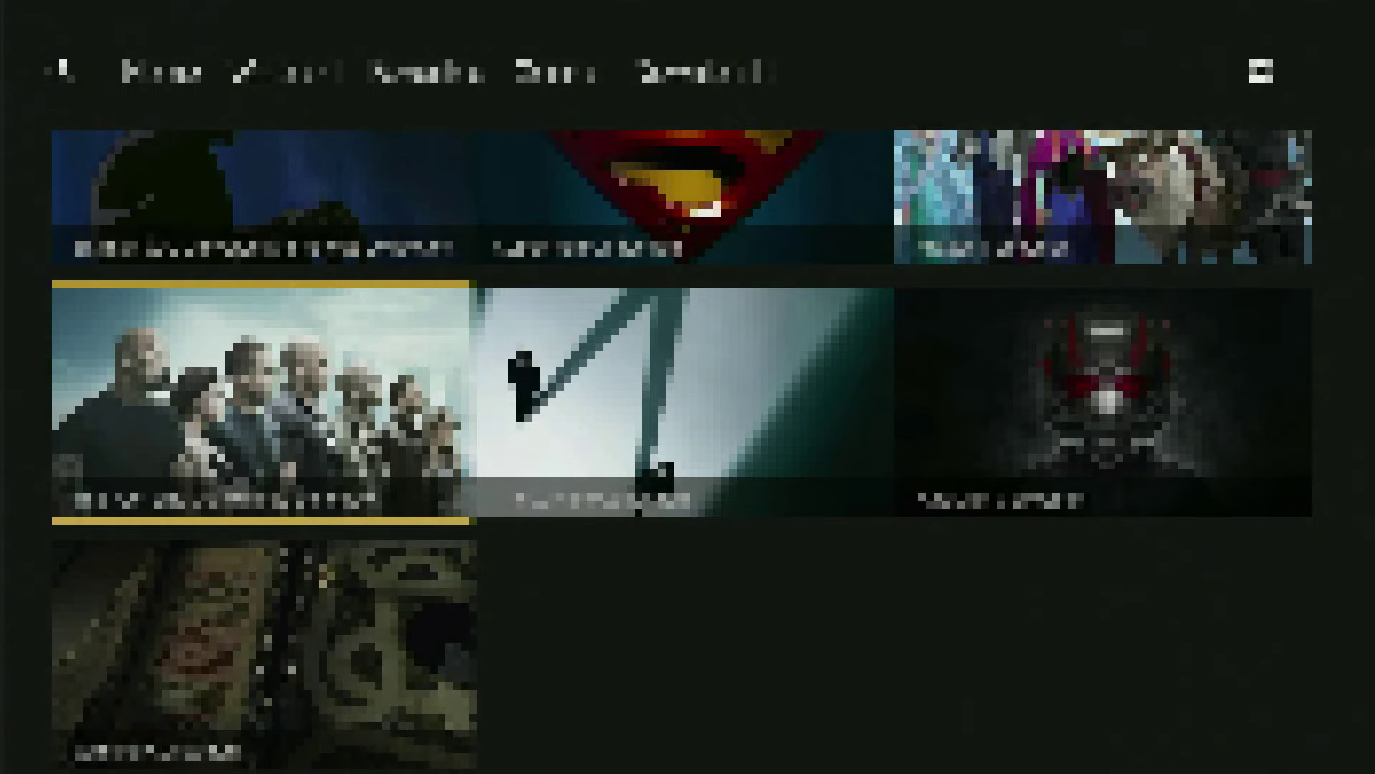
key(Up)
key(Up)
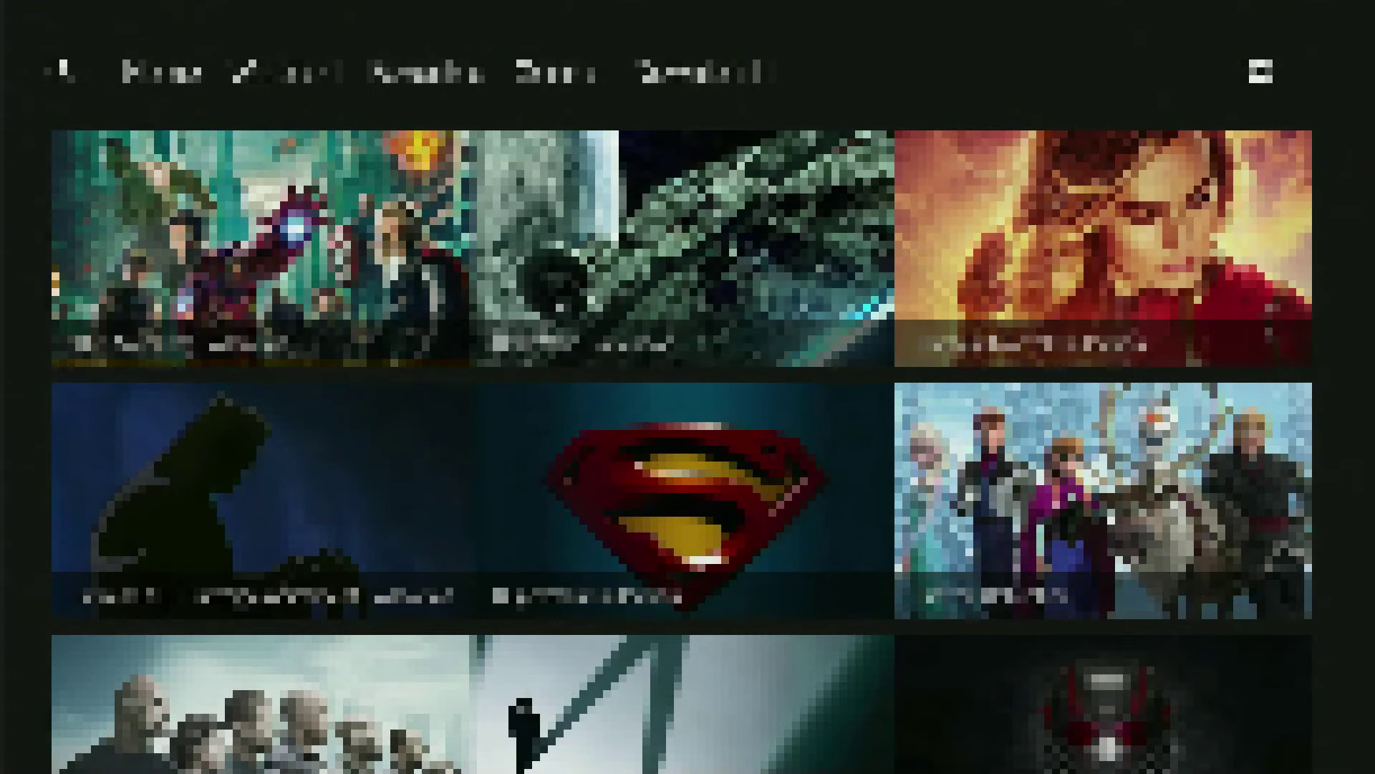
key(Up)
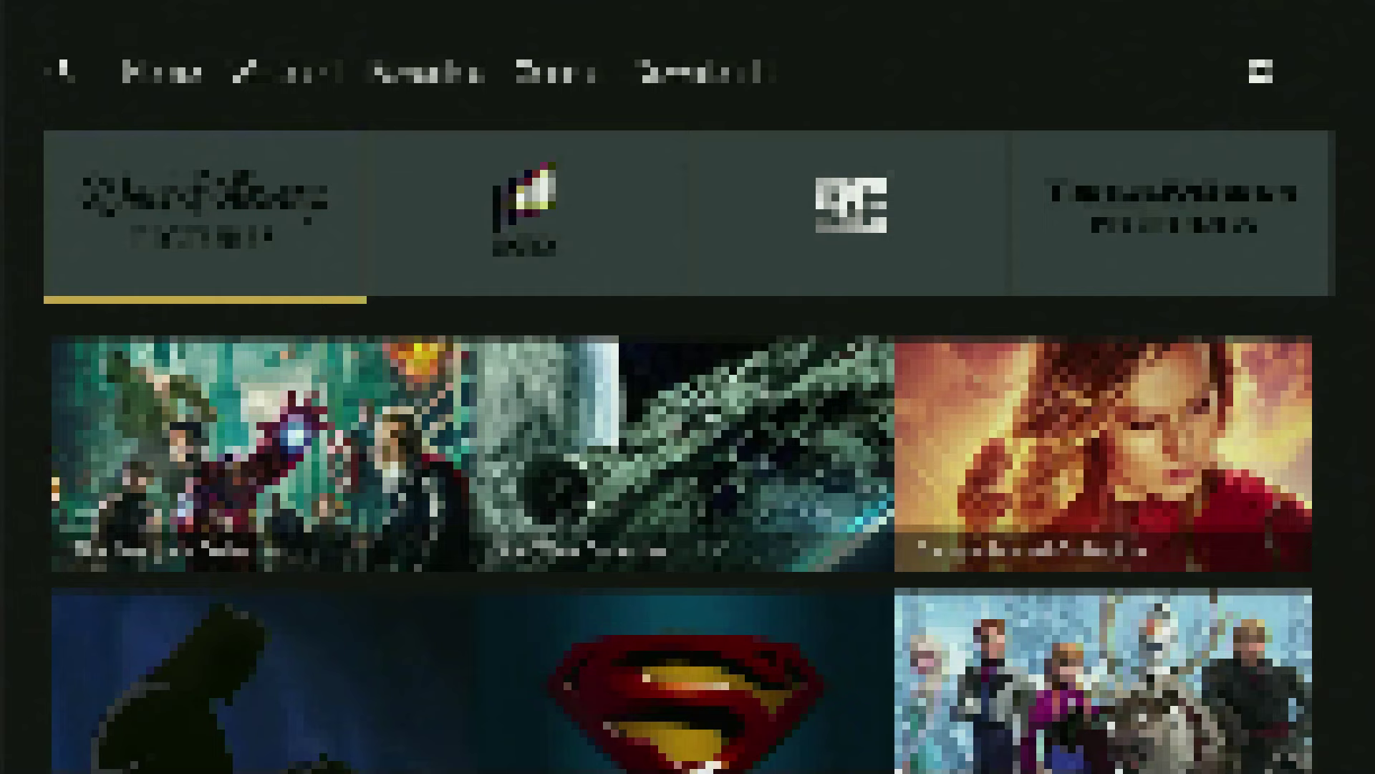
key(Down)
key(Down)
key(Down)
key(Down)
key(Up)
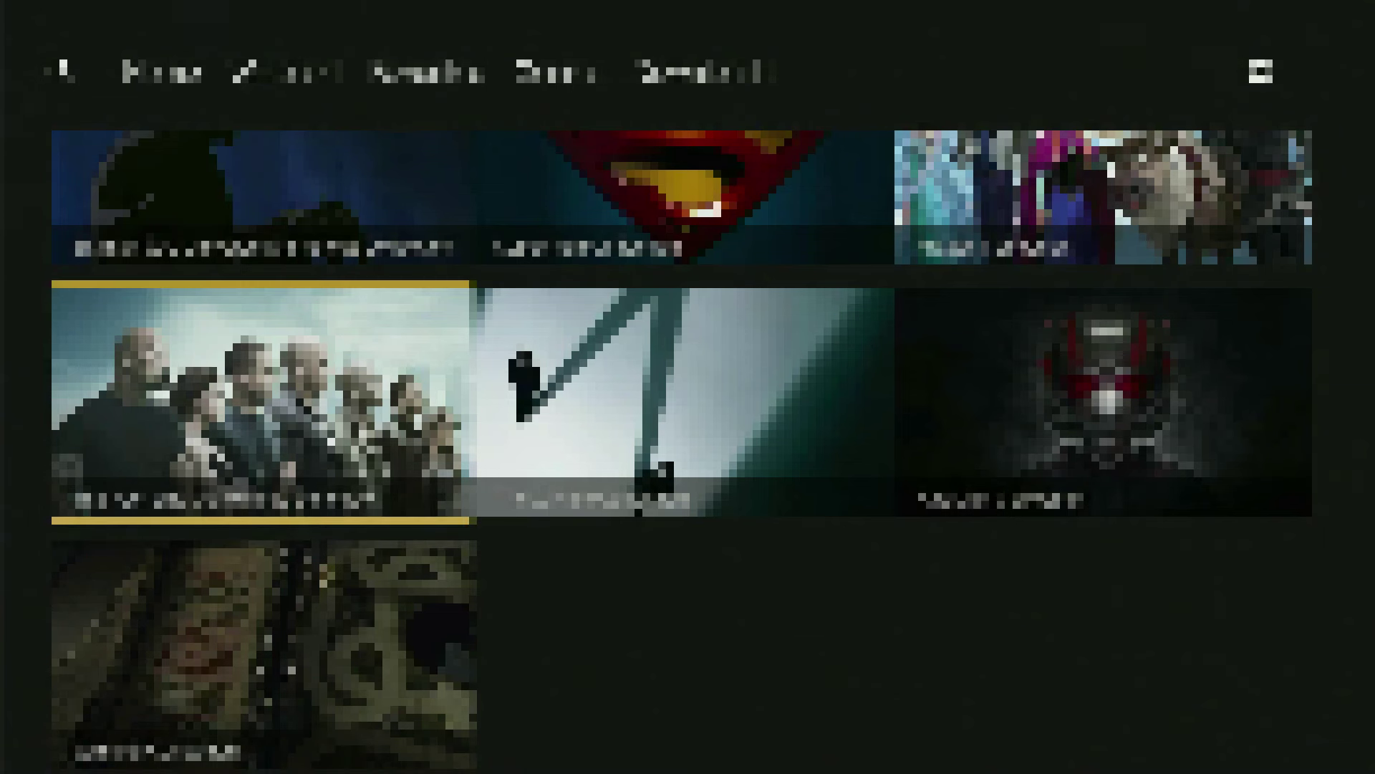
key(Up)
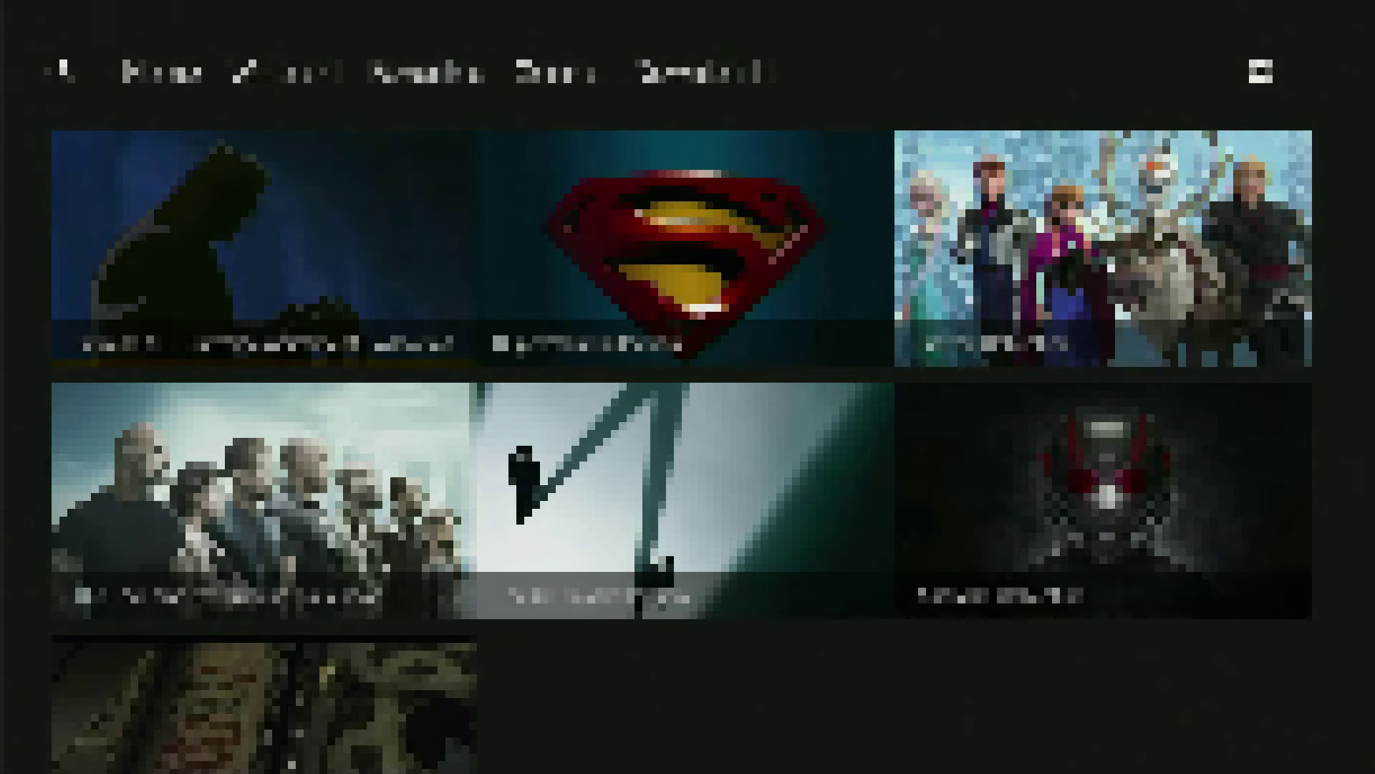
key(Up)
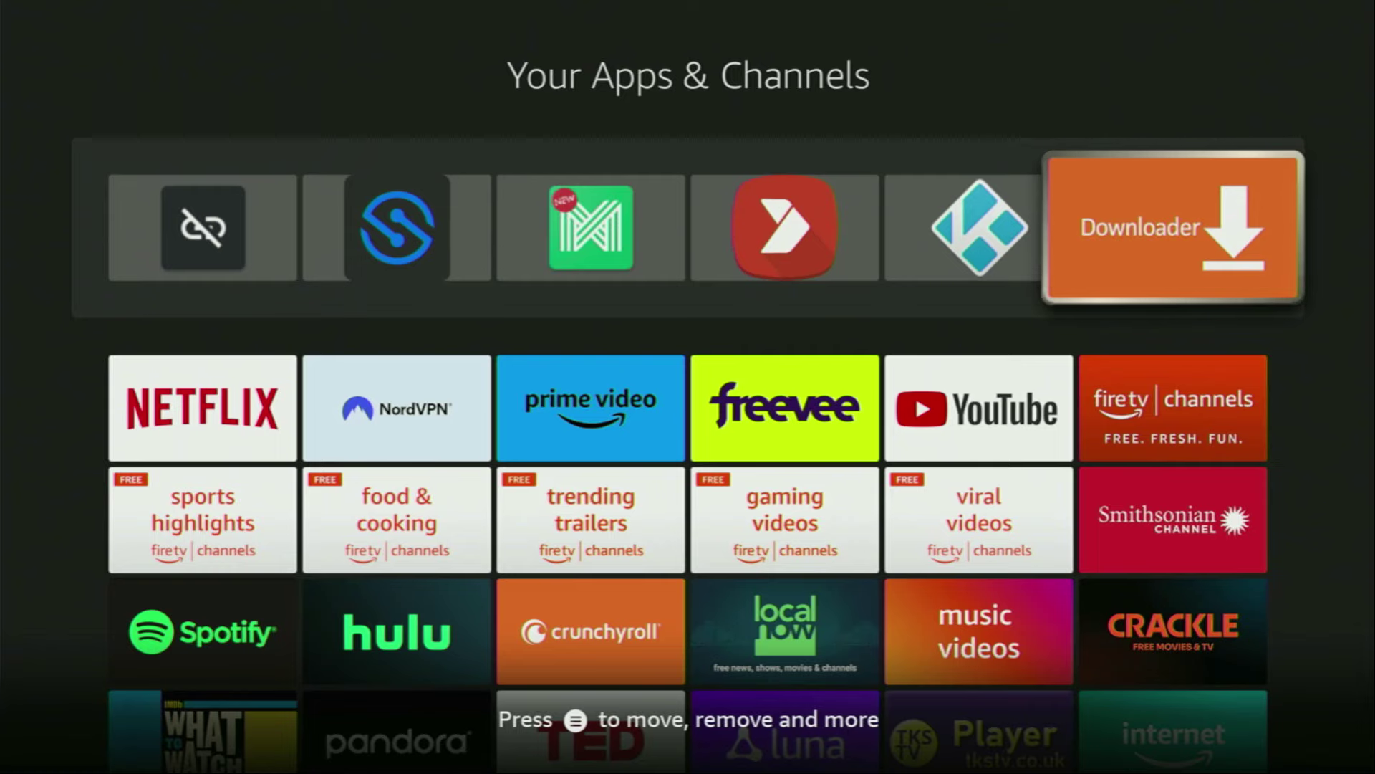
From Home, search Find for 'Do' and pick the Downloader suggestion
key(Home)
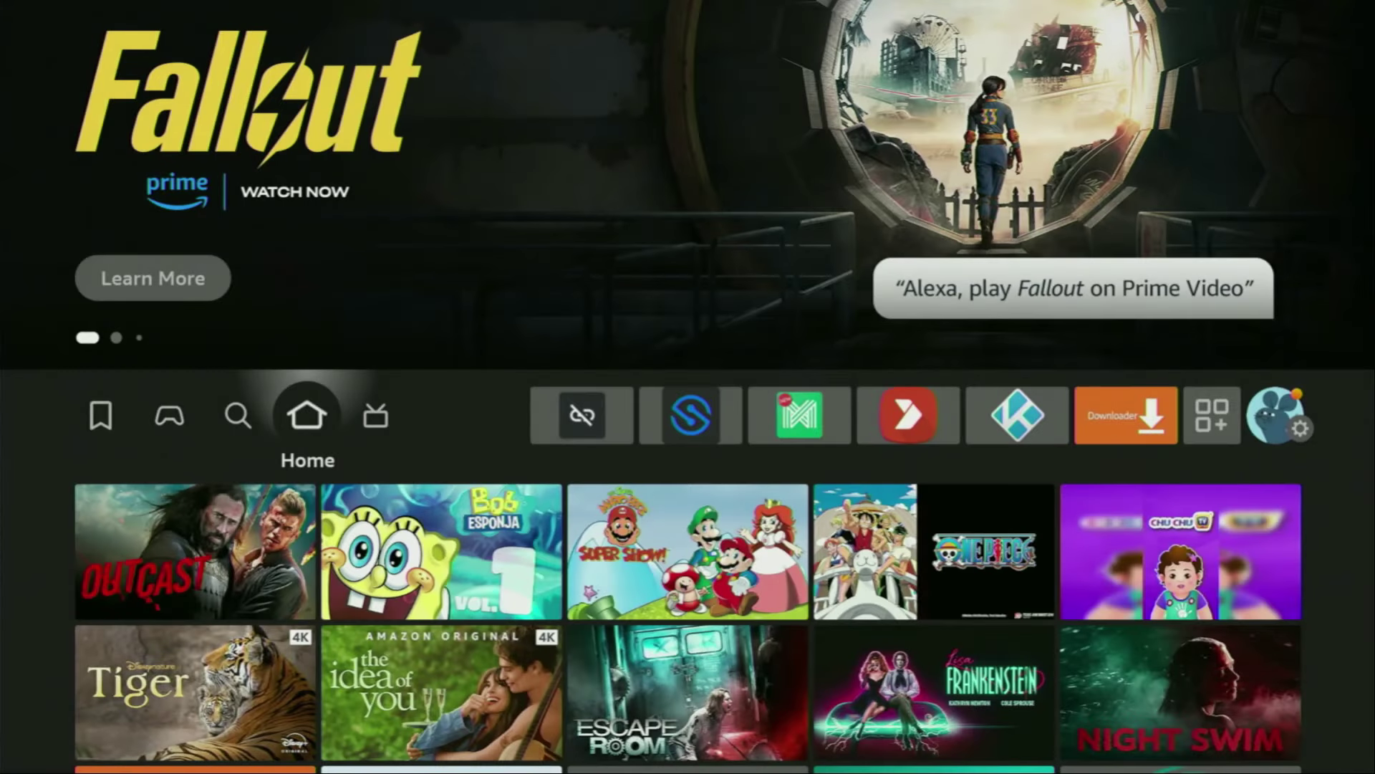
key(Left)
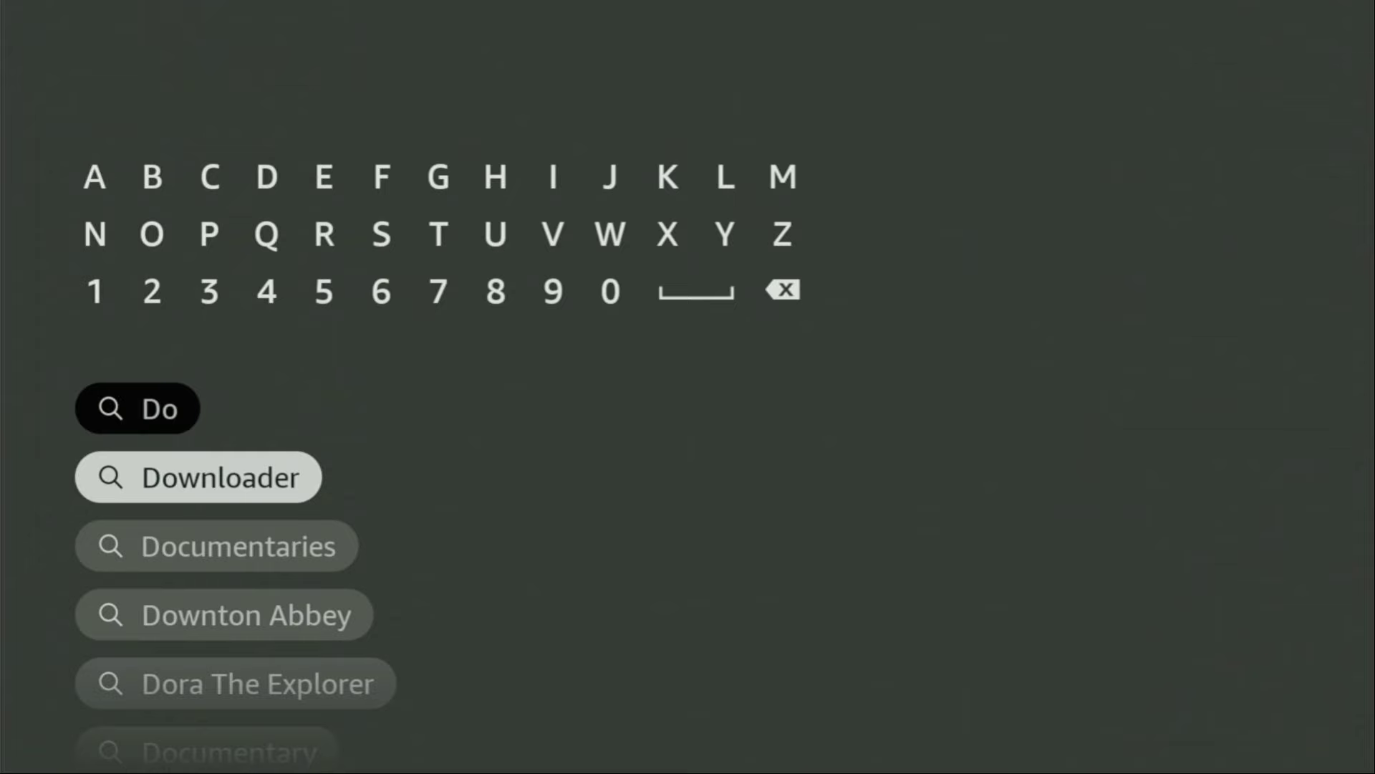
key(Return)
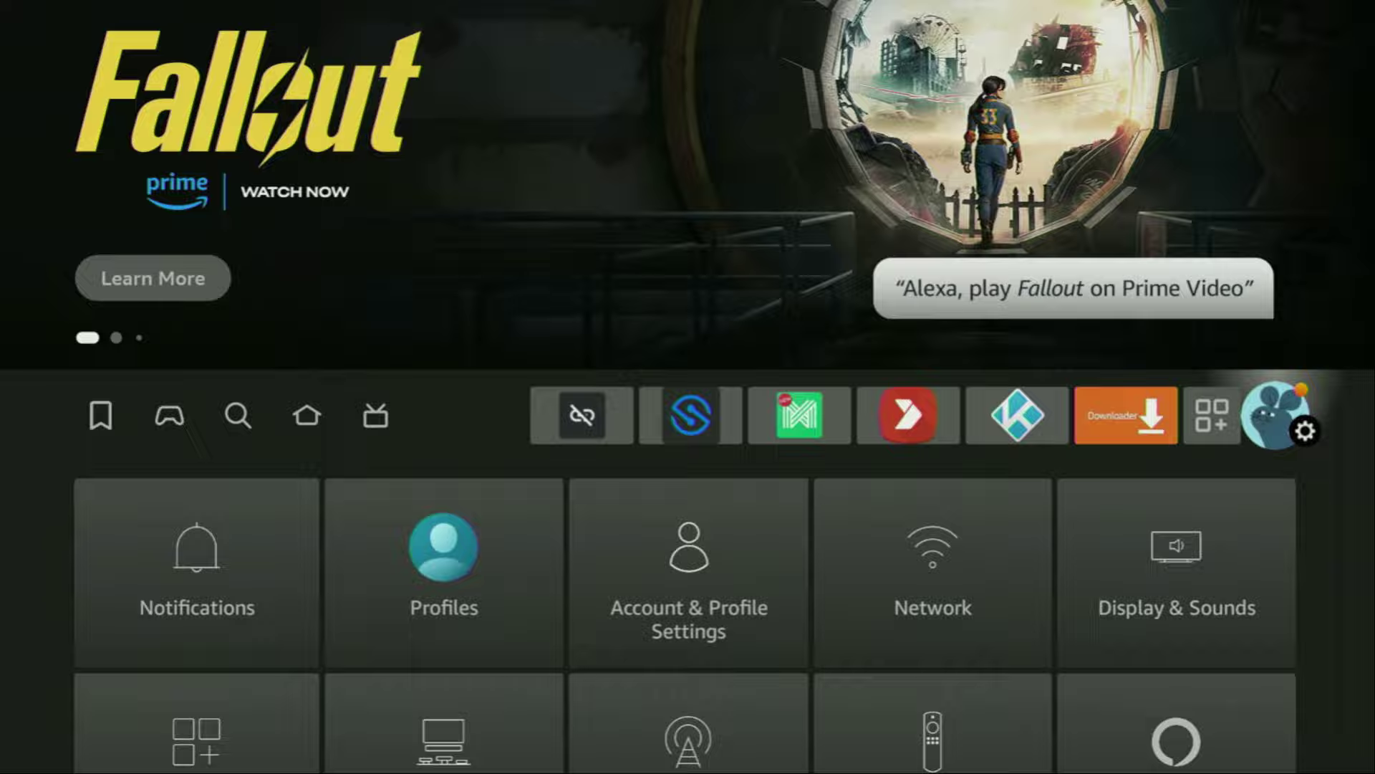
Move across the Settings grid to My Fire TV and open it
key(Down)
key(Down)
key(Down)
key(Right)
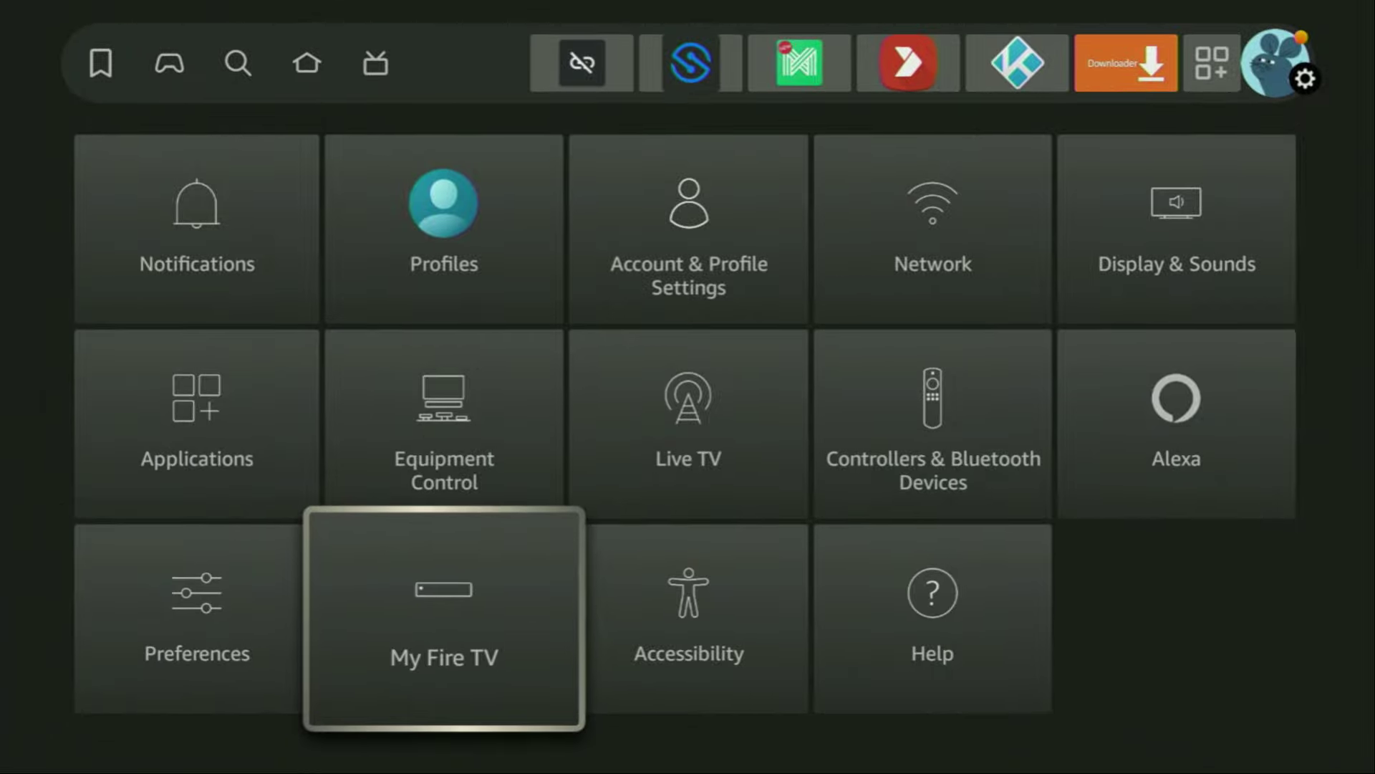
key(Return)
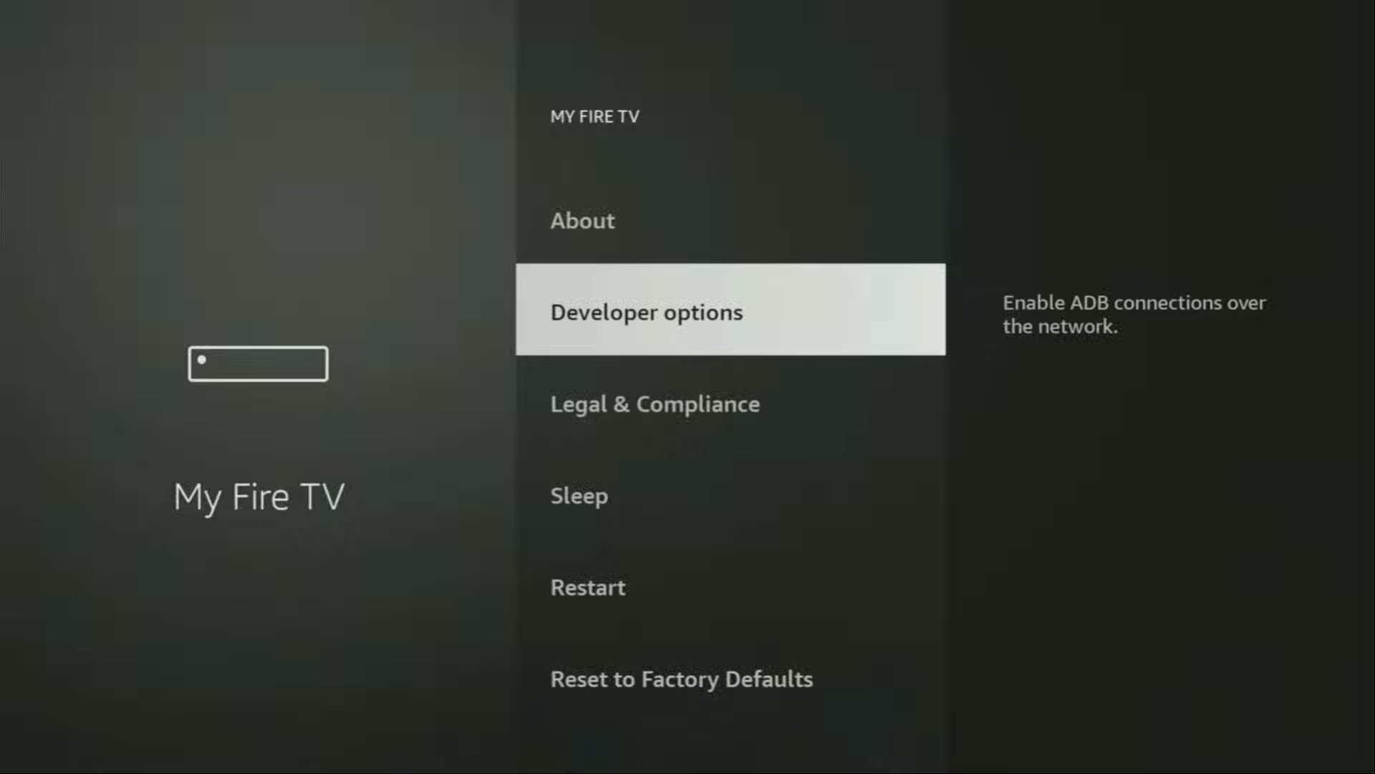
key(Up)
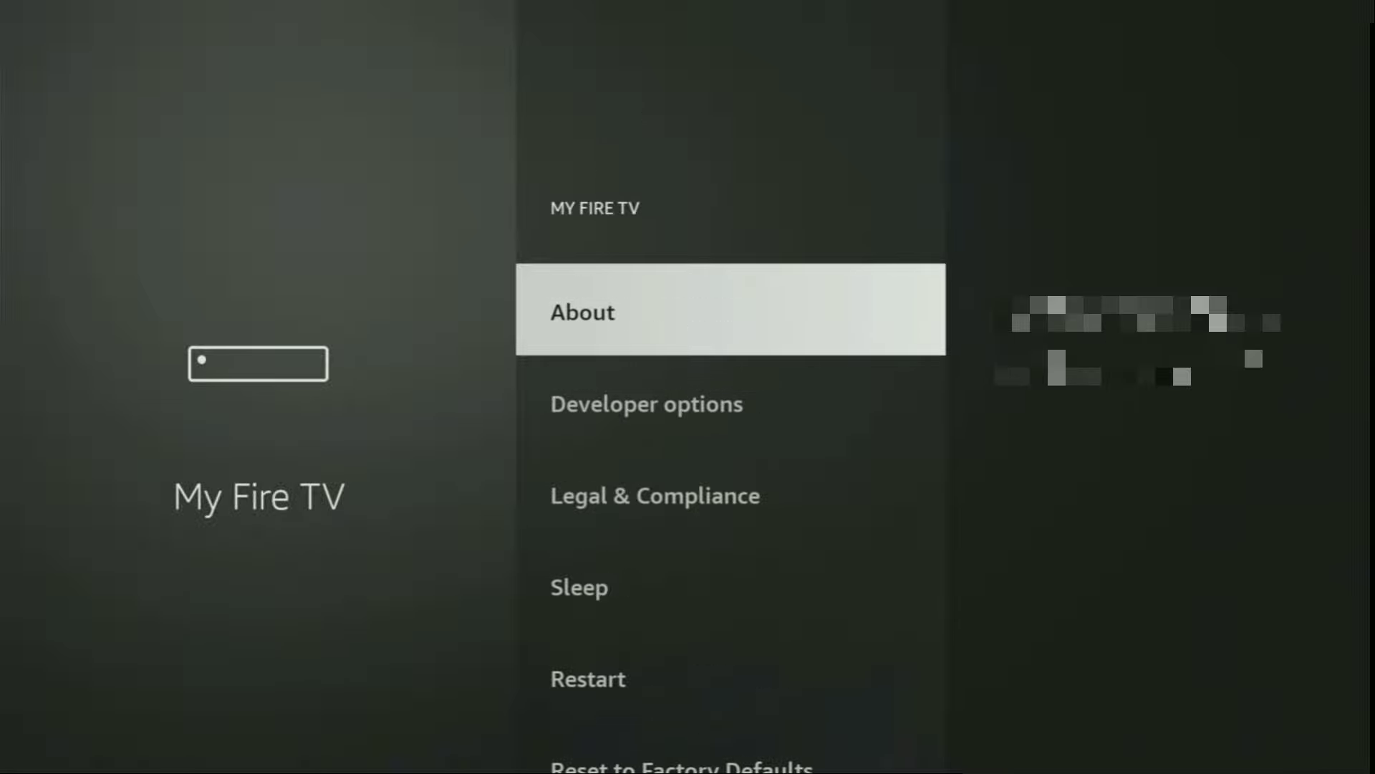
key(Return)
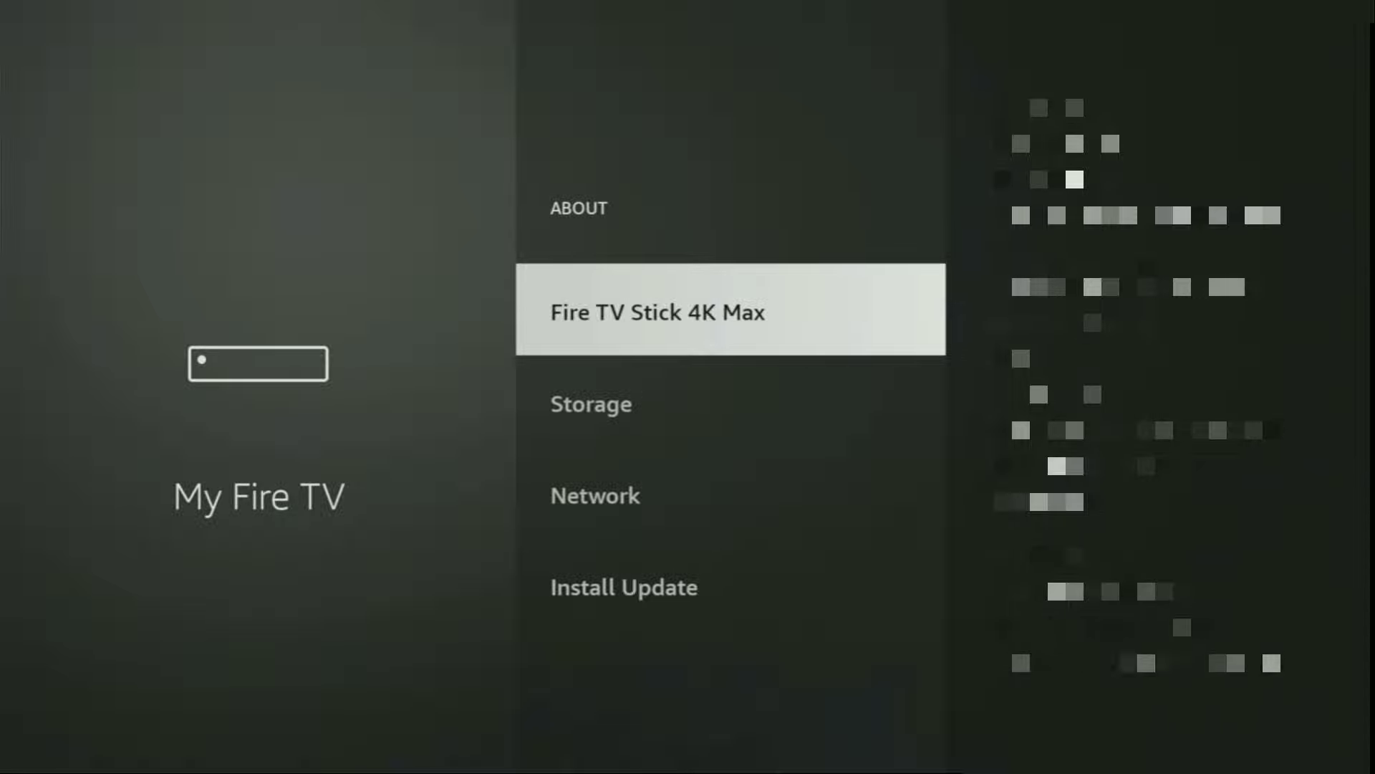
key(Return)
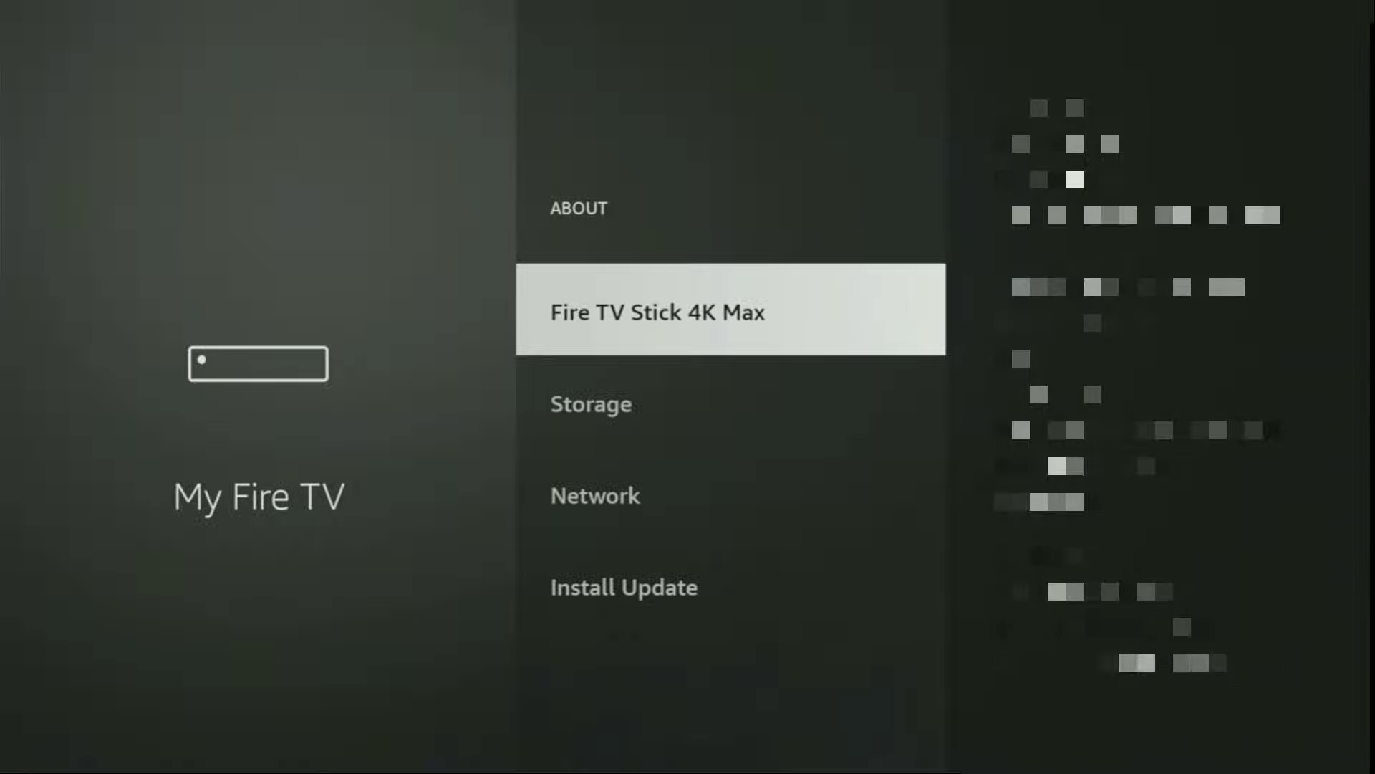
key(Escape)
Open Developer options and keep ADB debugging switched on
key(Down)
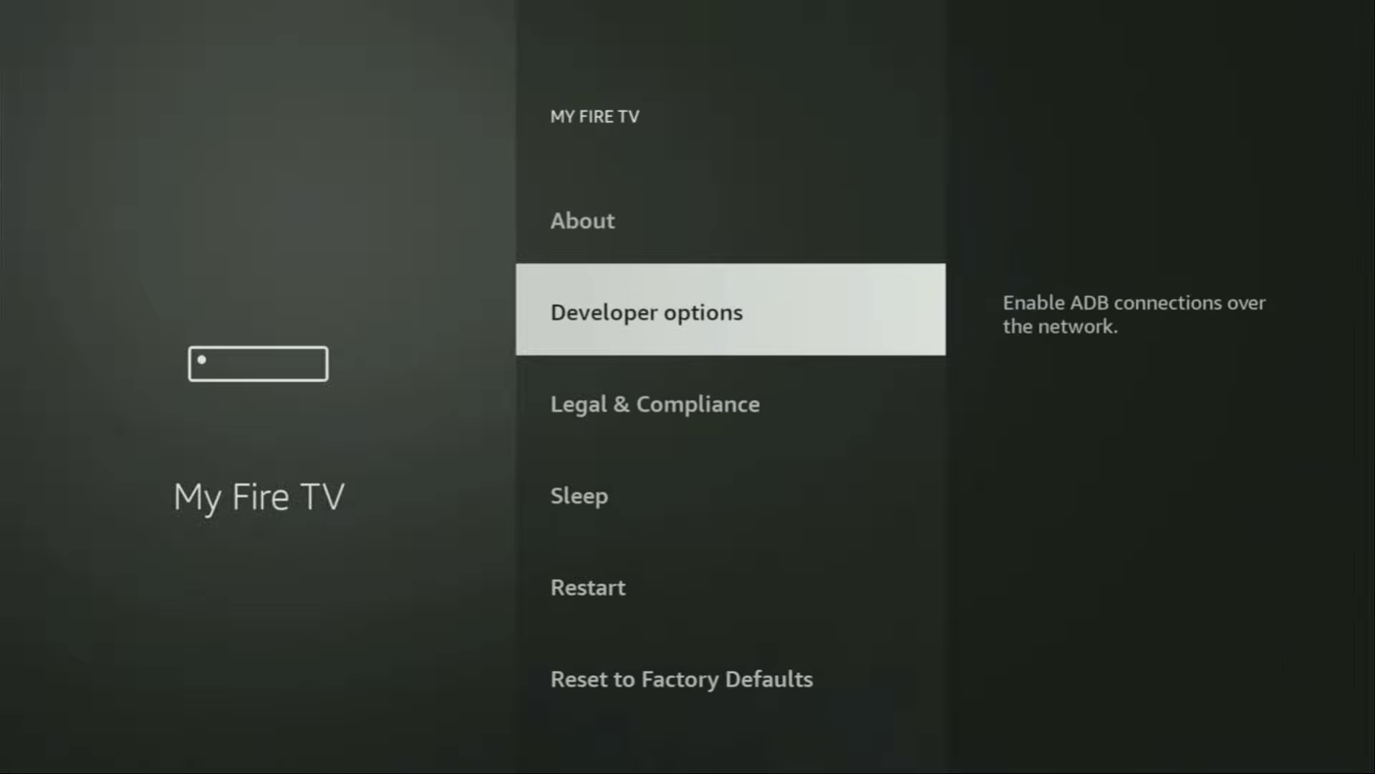
key(Return)
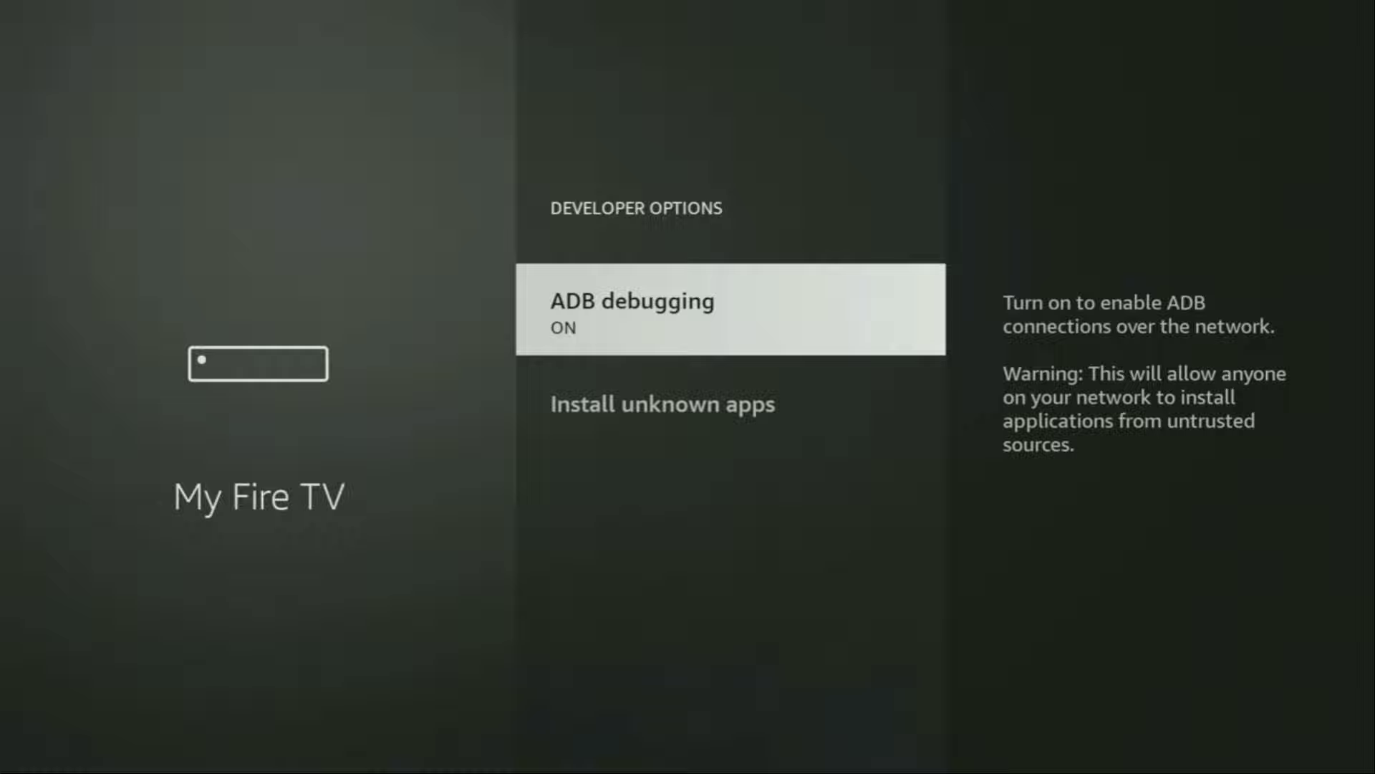
key(Return)
key(Return)
Open Install unknown apps and move to Downloader to check its permission
key(Down)
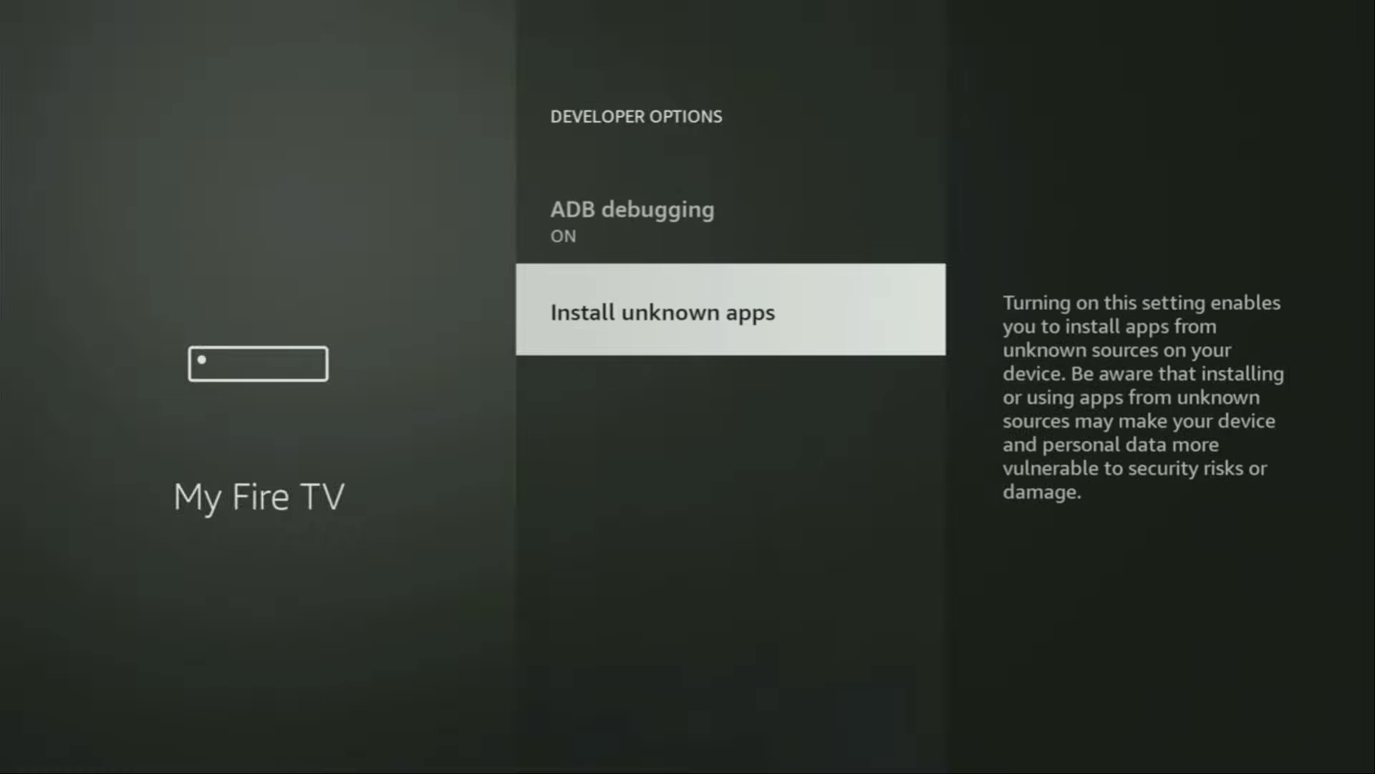
key(Return)
key(Down)
key(Down)
key(Down)
key(Down)
key(Down)
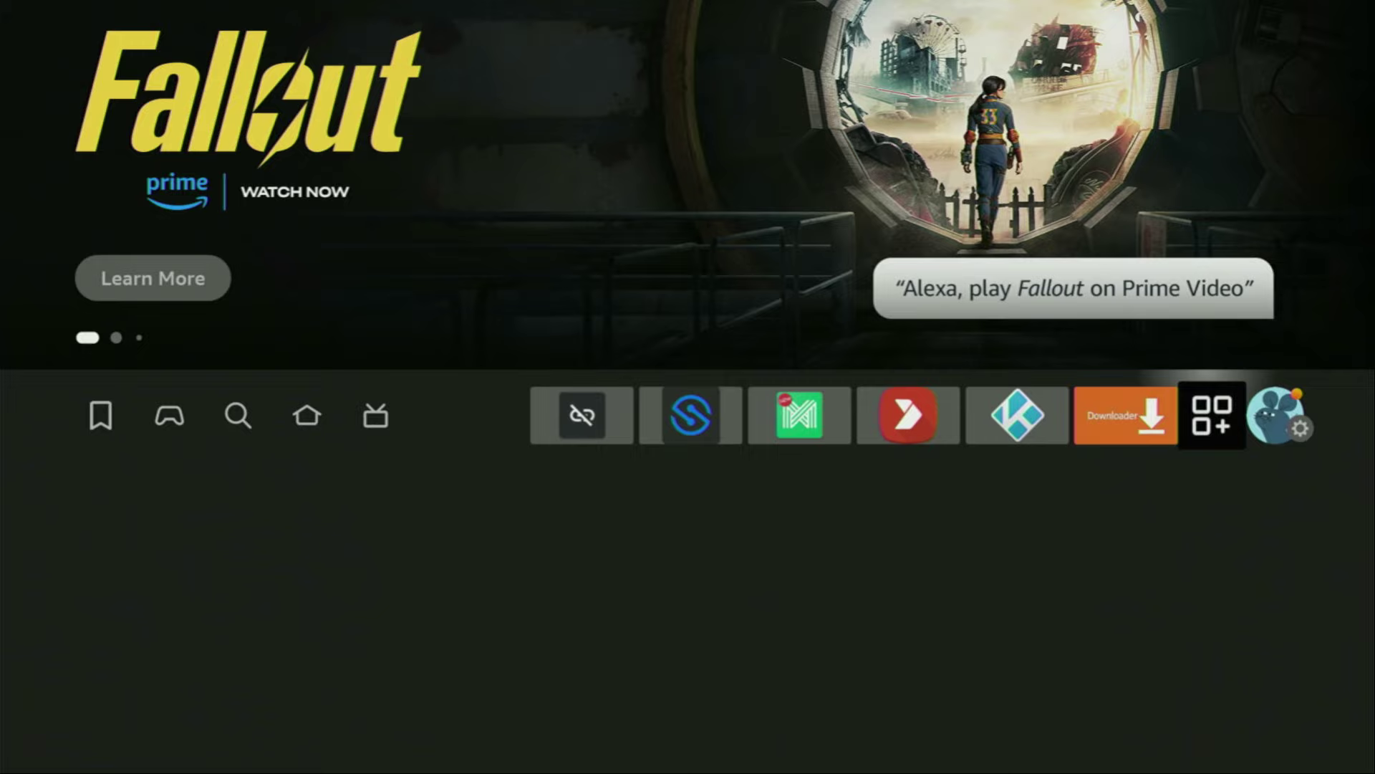
Open Your Apps & Channels from the apps-grid icon and move into the app grid
key(Return)
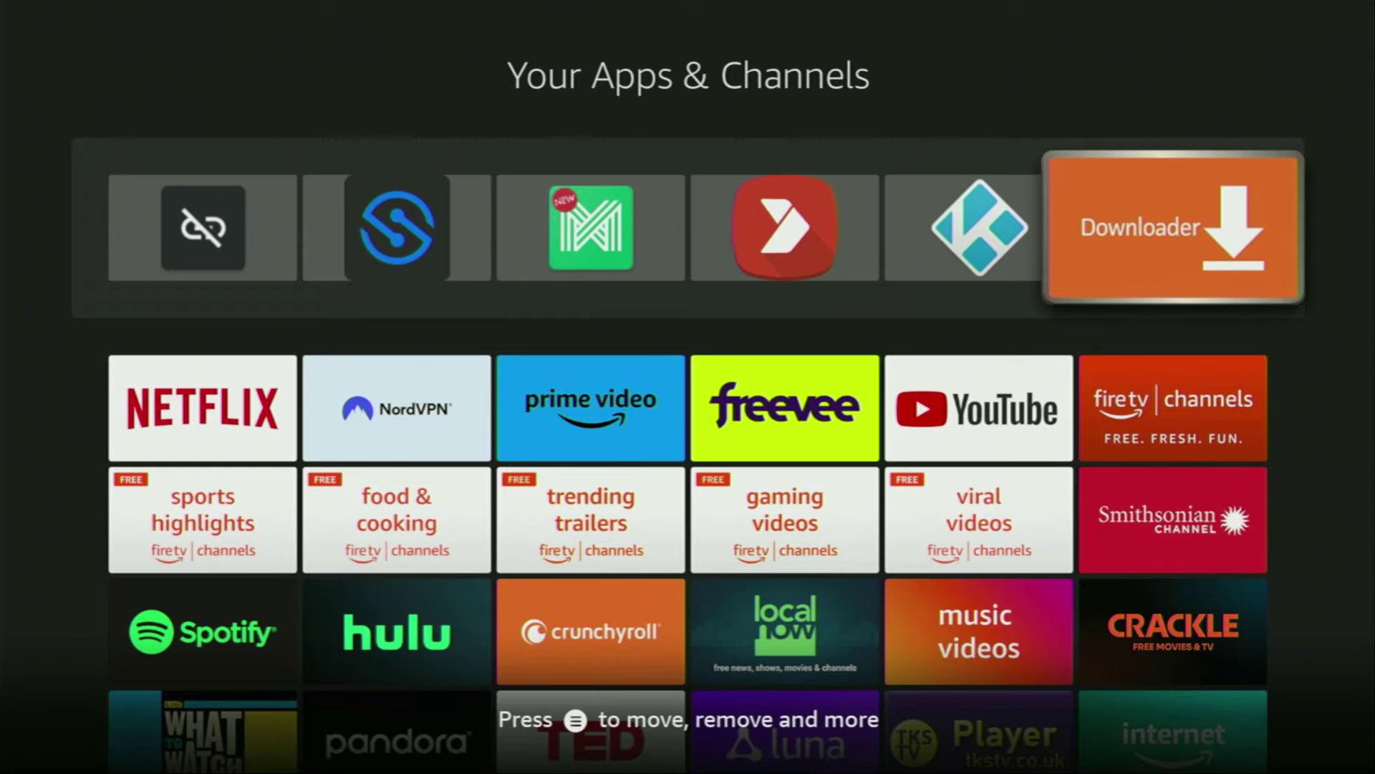
key(Down)
key(Left)
key(Left)
key(Left)
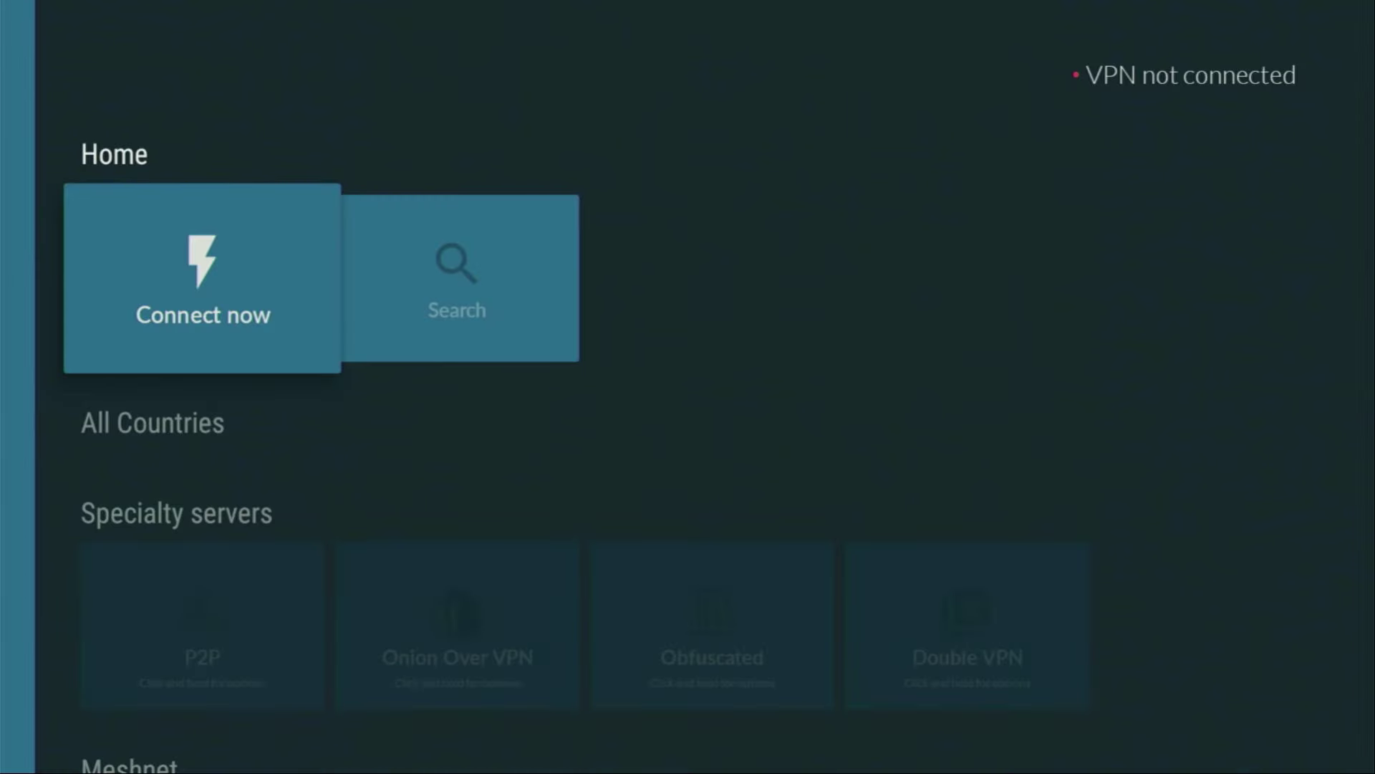
Scroll right through All Countries to Finland and connect to it
key(Down)
key(Right)
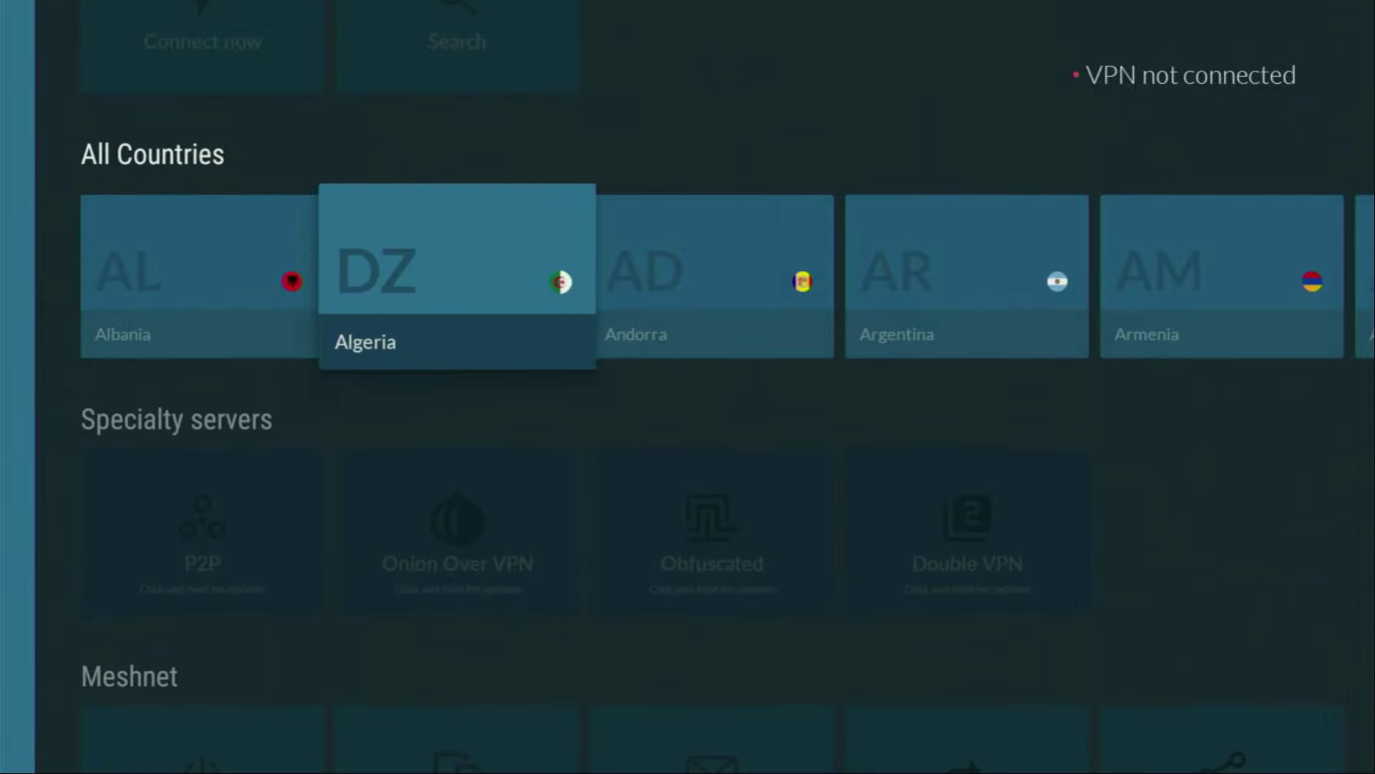
key(Right)
key(Right)
key(Right)
key(Right)
key(Right)
key(Right)
key(Right)
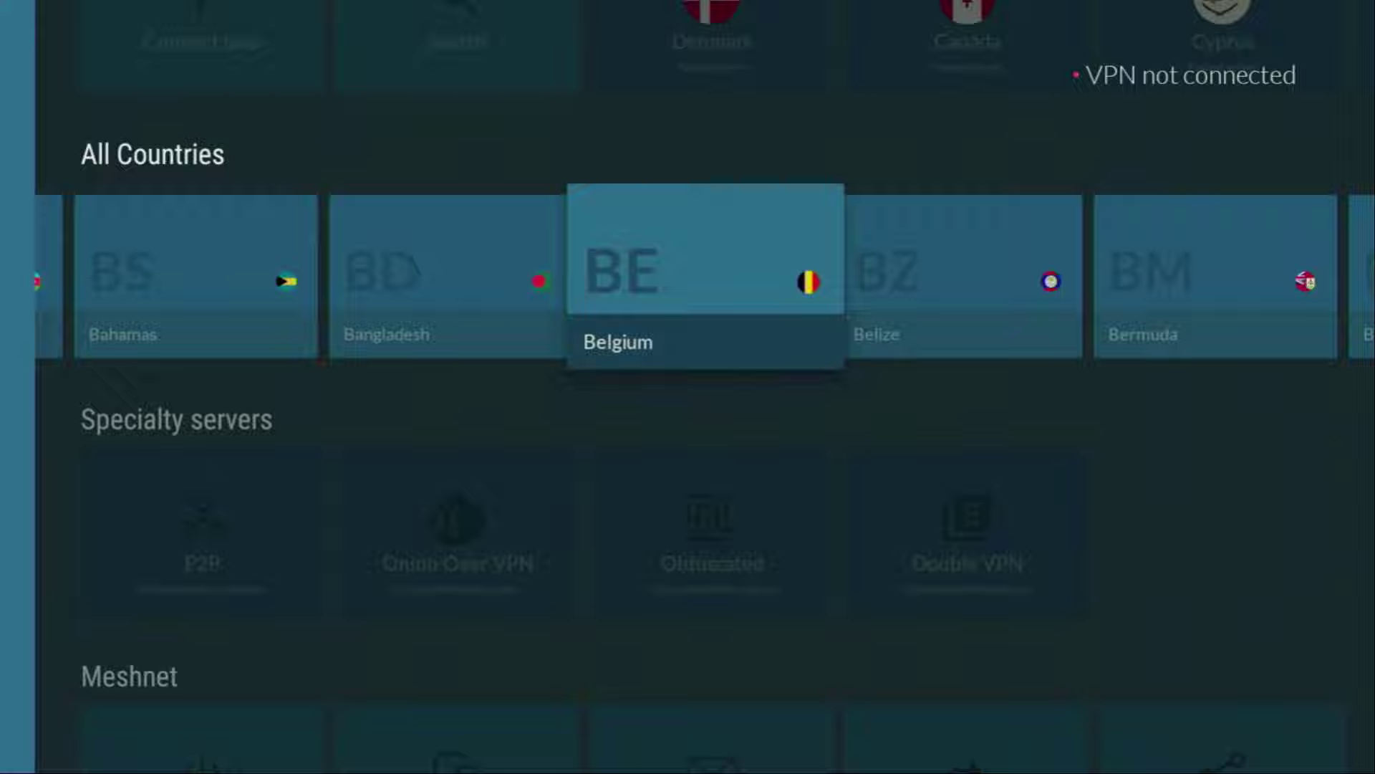
key(Right)
key(Right)
key(Right)
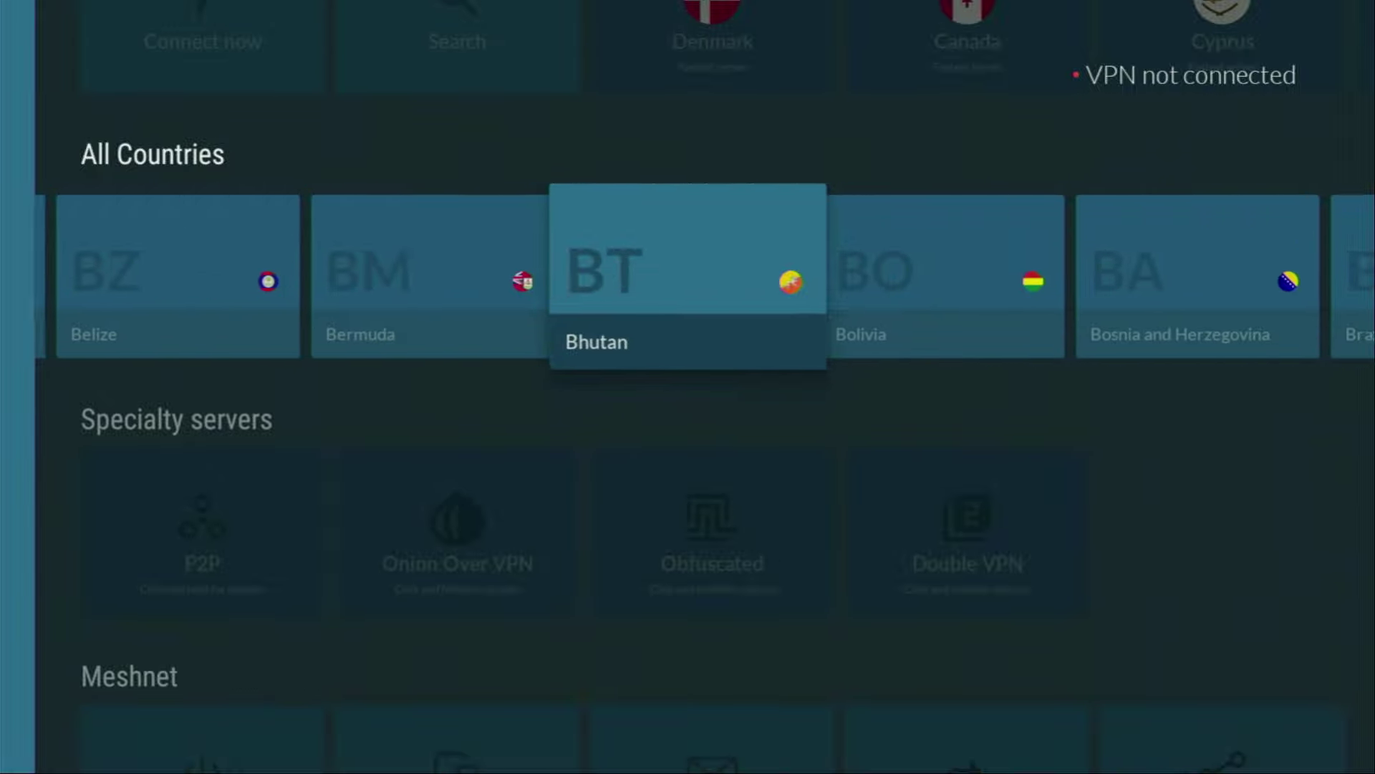
key(Right)
key(Right)
key(Right)
key(Right)
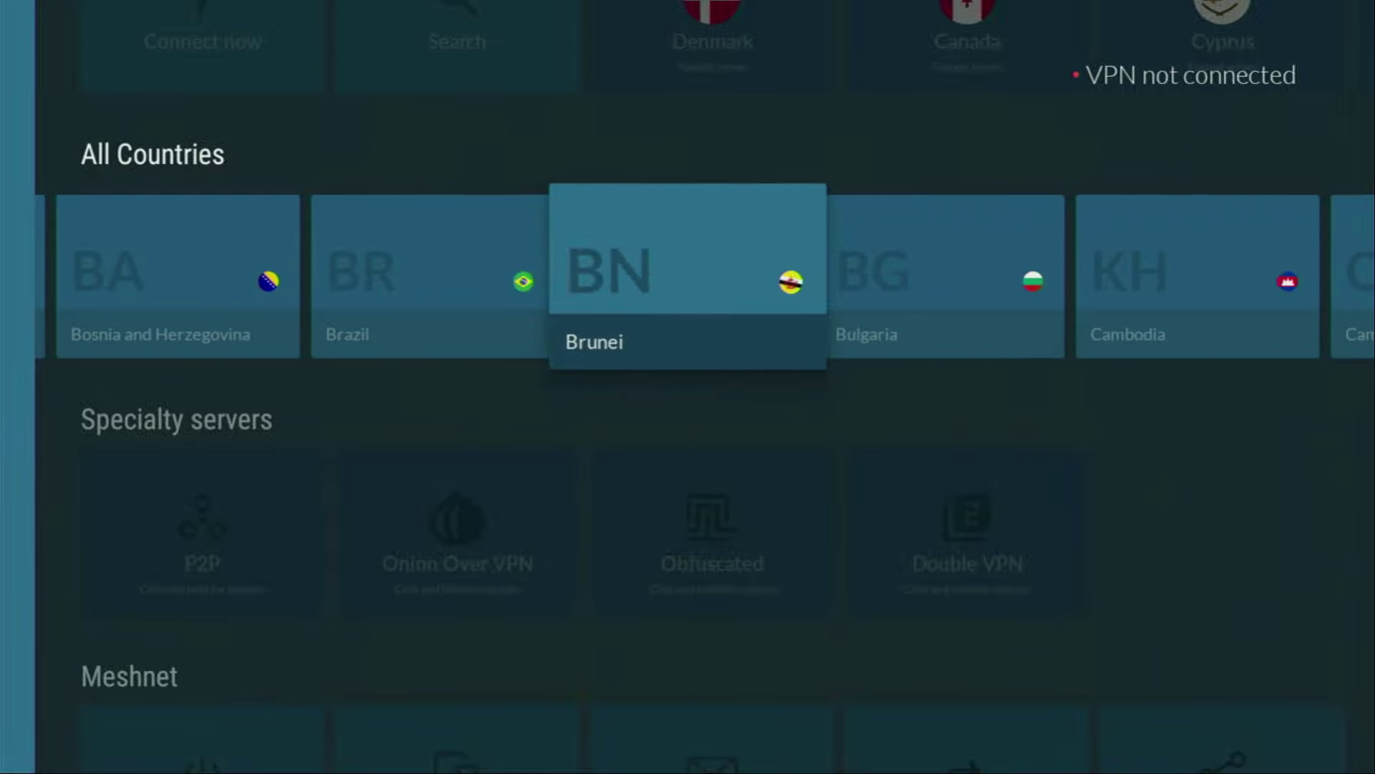
key(Right)
key(Right)
key(Right)
key(Right)
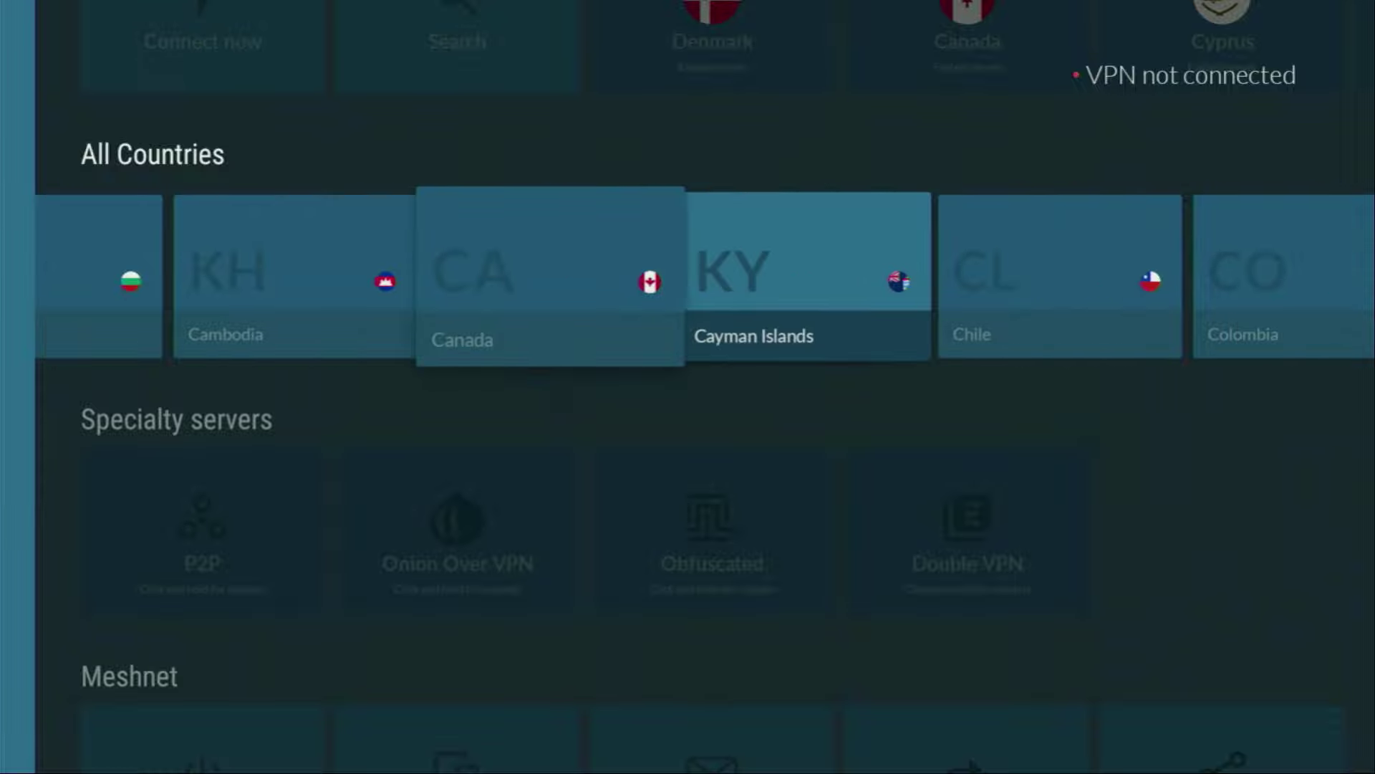
key(Right)
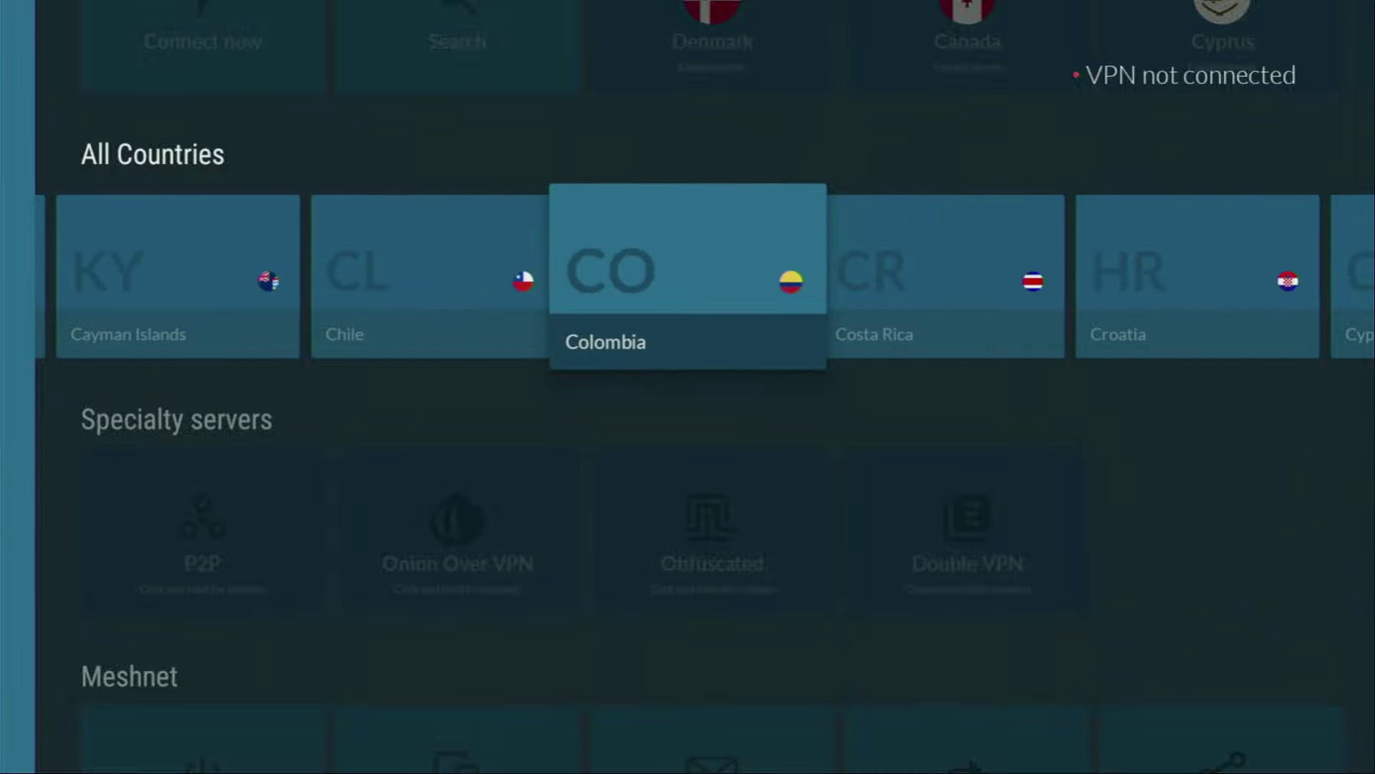
key(Right)
key(Right)
key(Right)
key(Right)
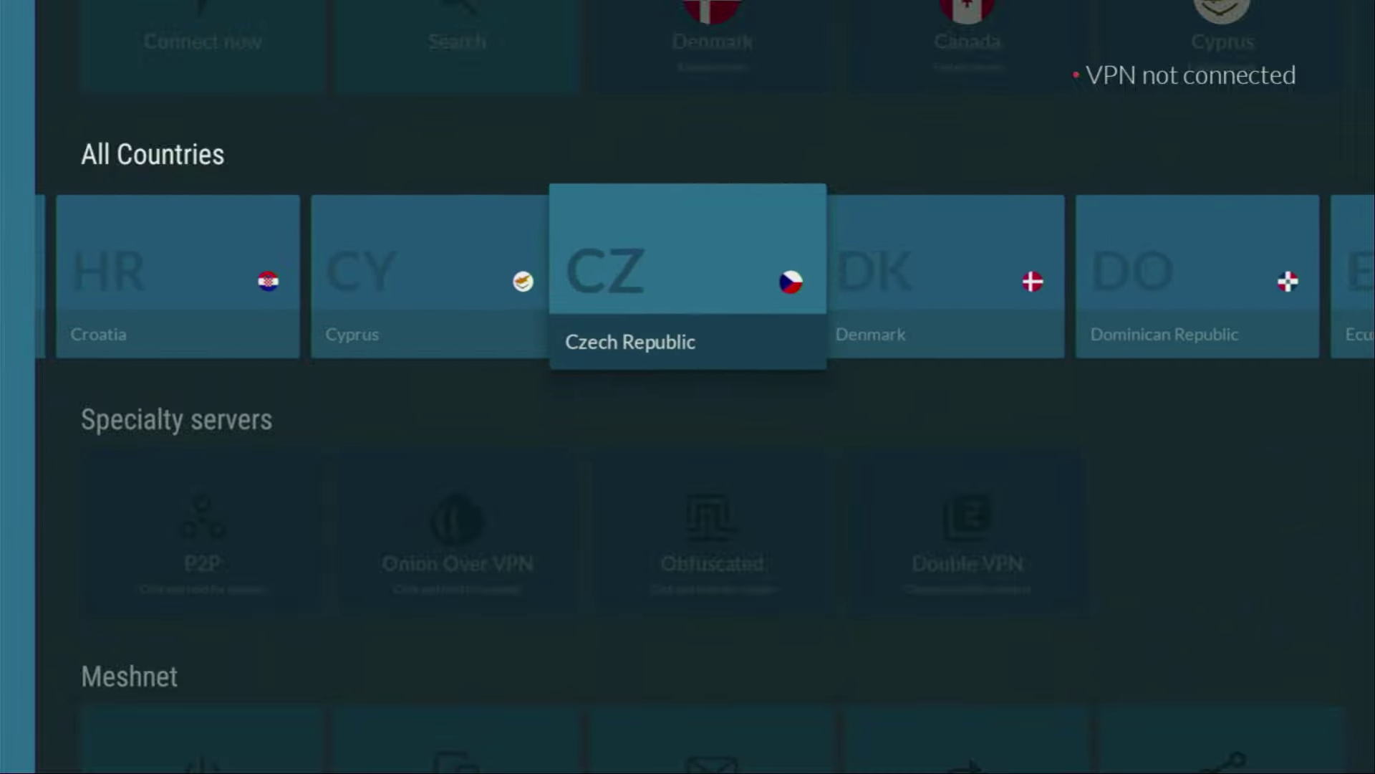
key(Right)
key(Right)
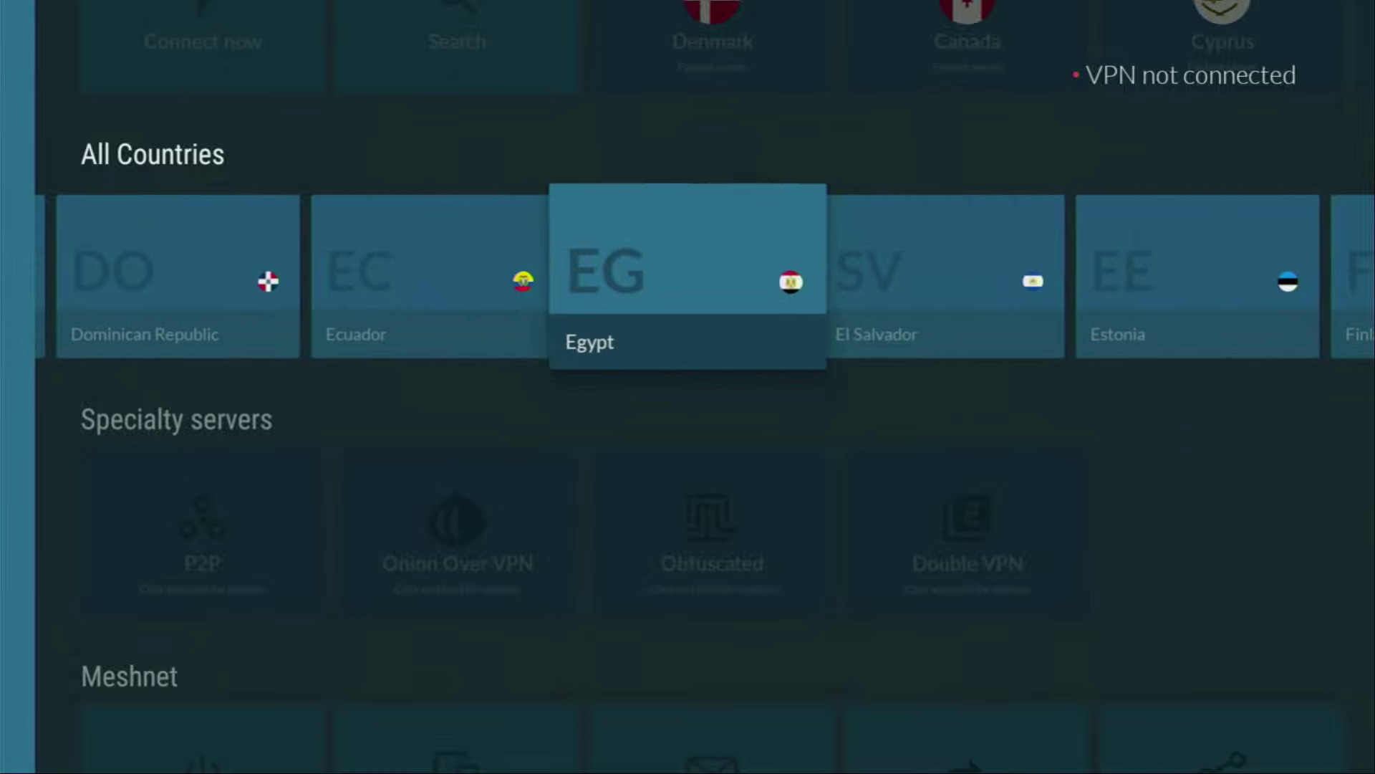
key(Right)
key(Right)
key(Return)
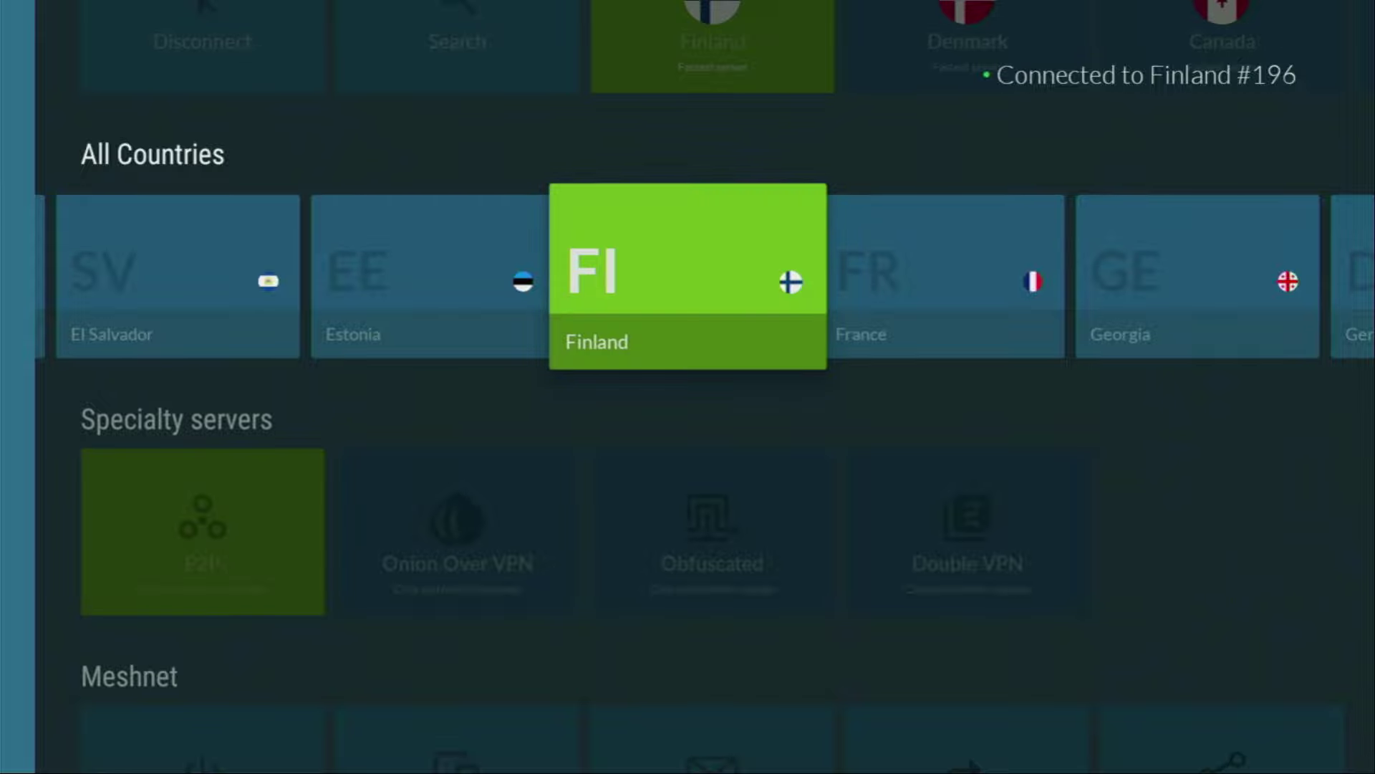
Look through the fastest-server shortcuts and the countries listed after Finland
key(Up)
key(Right)
key(Right)
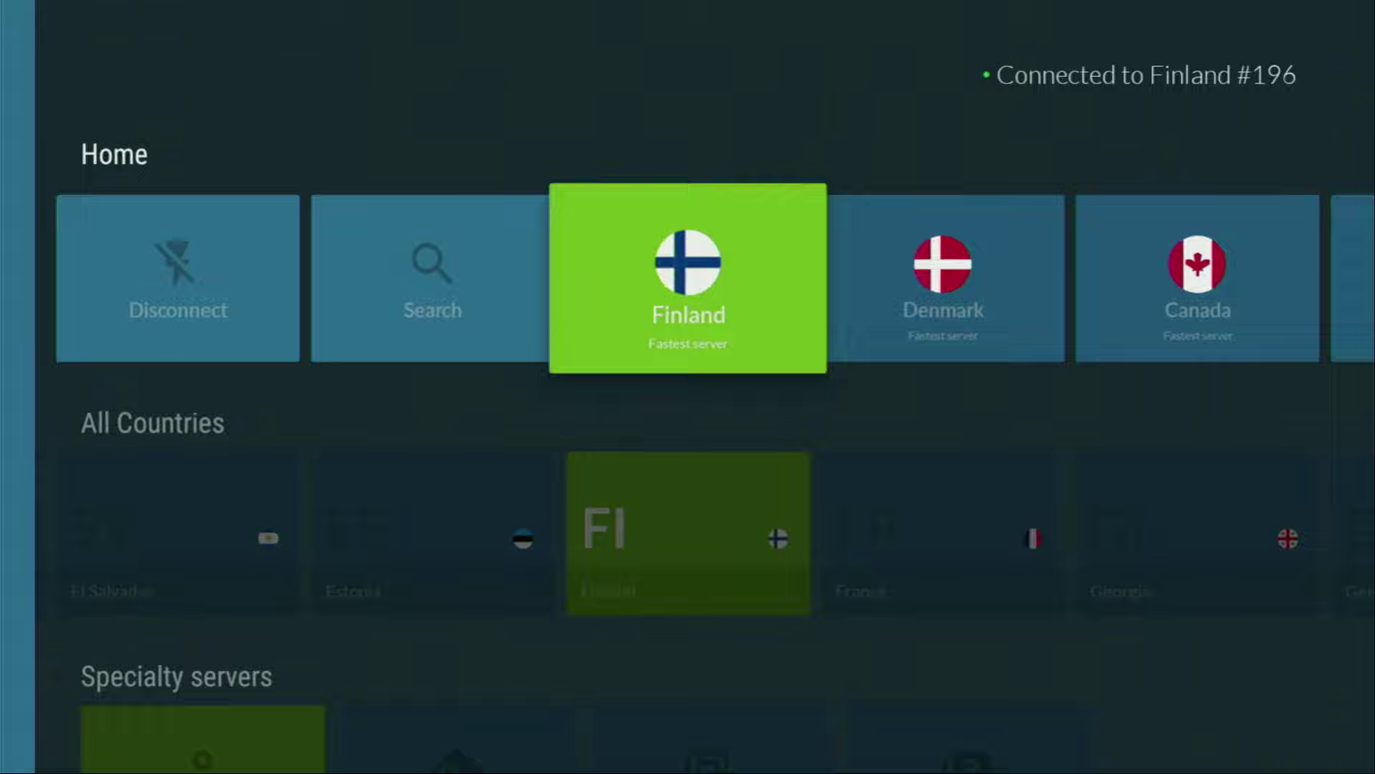
key(Right)
key(Right)
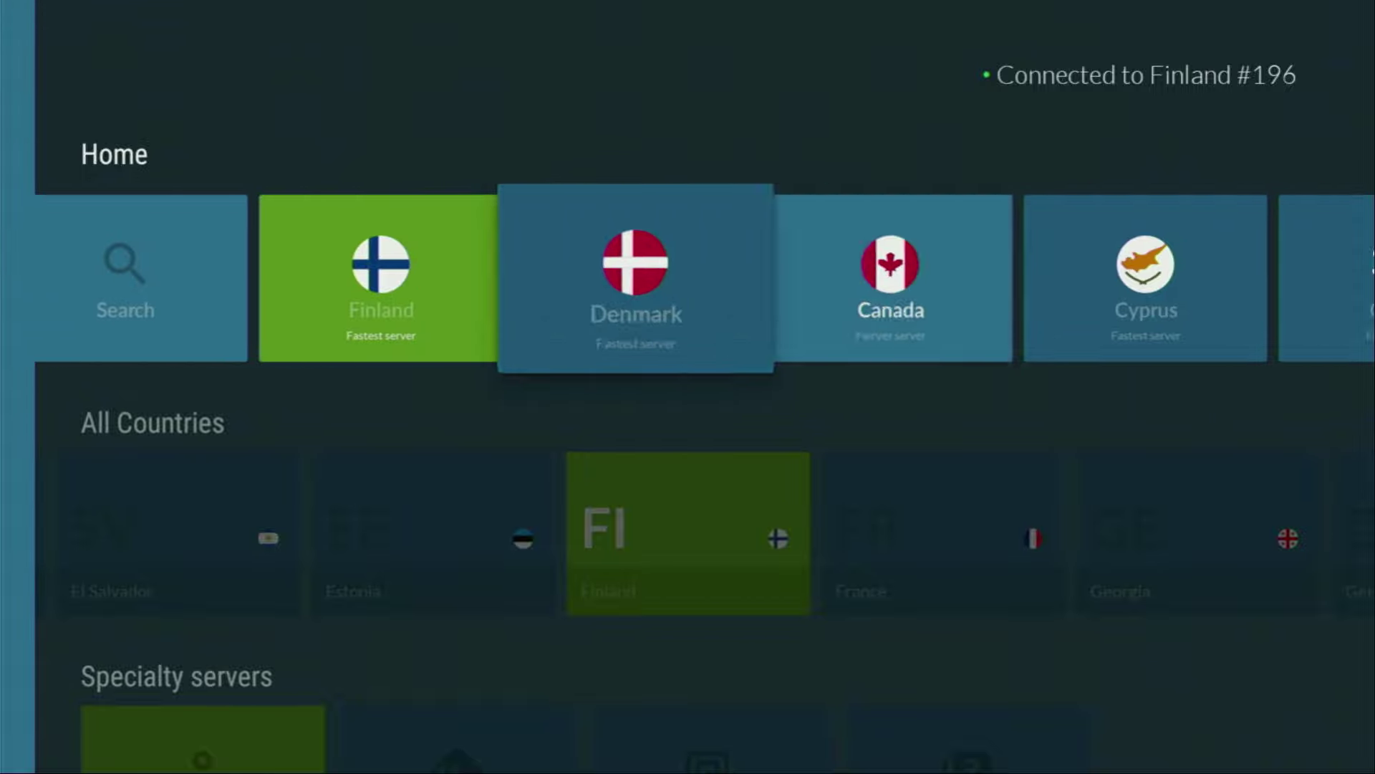
key(Right)
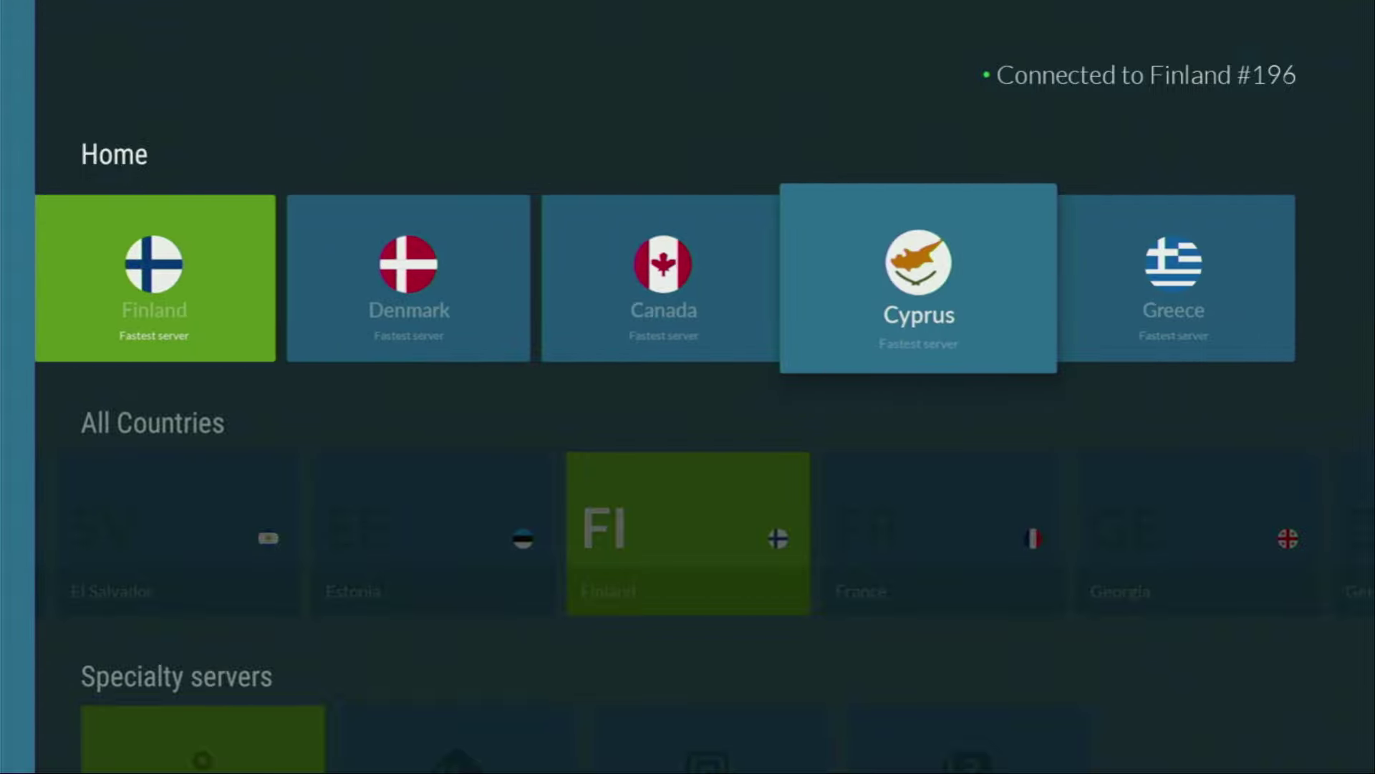
key(Down)
key(Right)
key(Right)
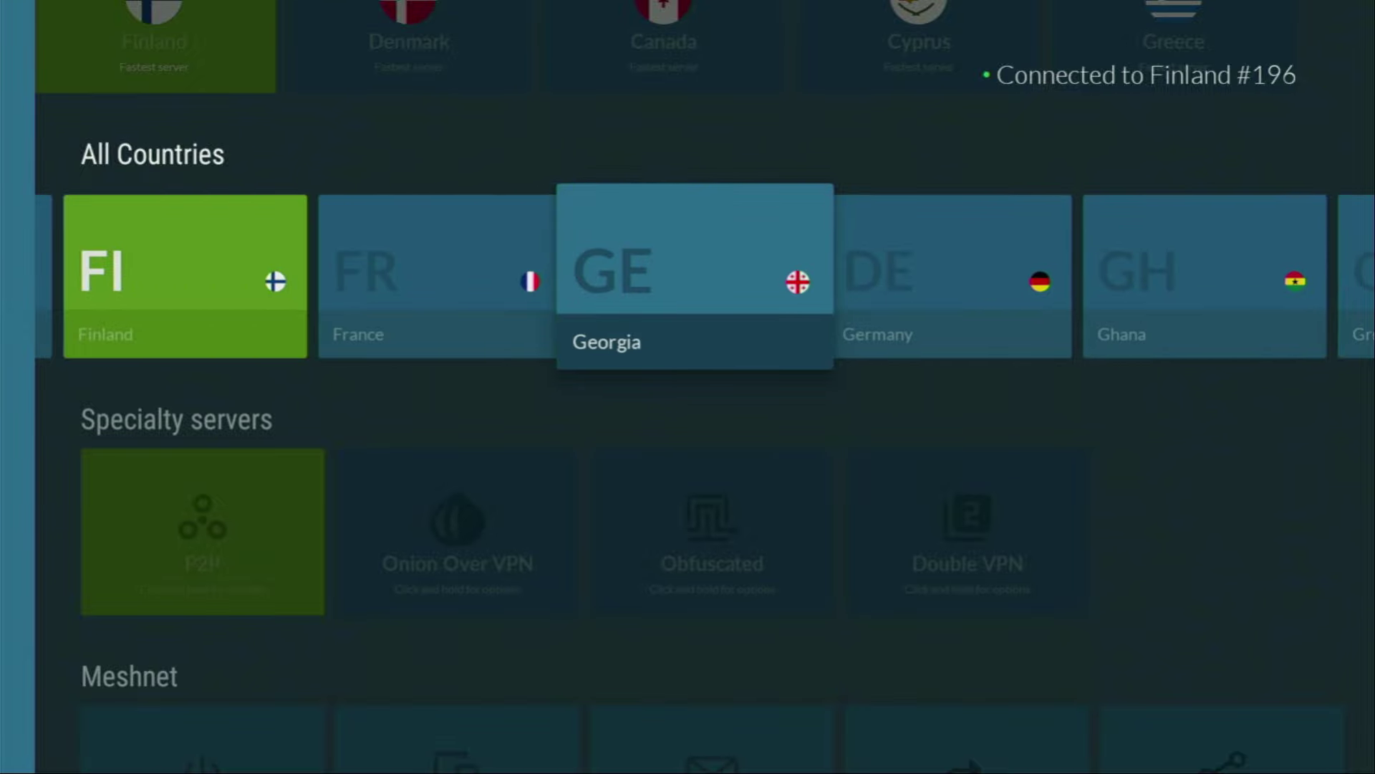
key(Right)
key(Right)
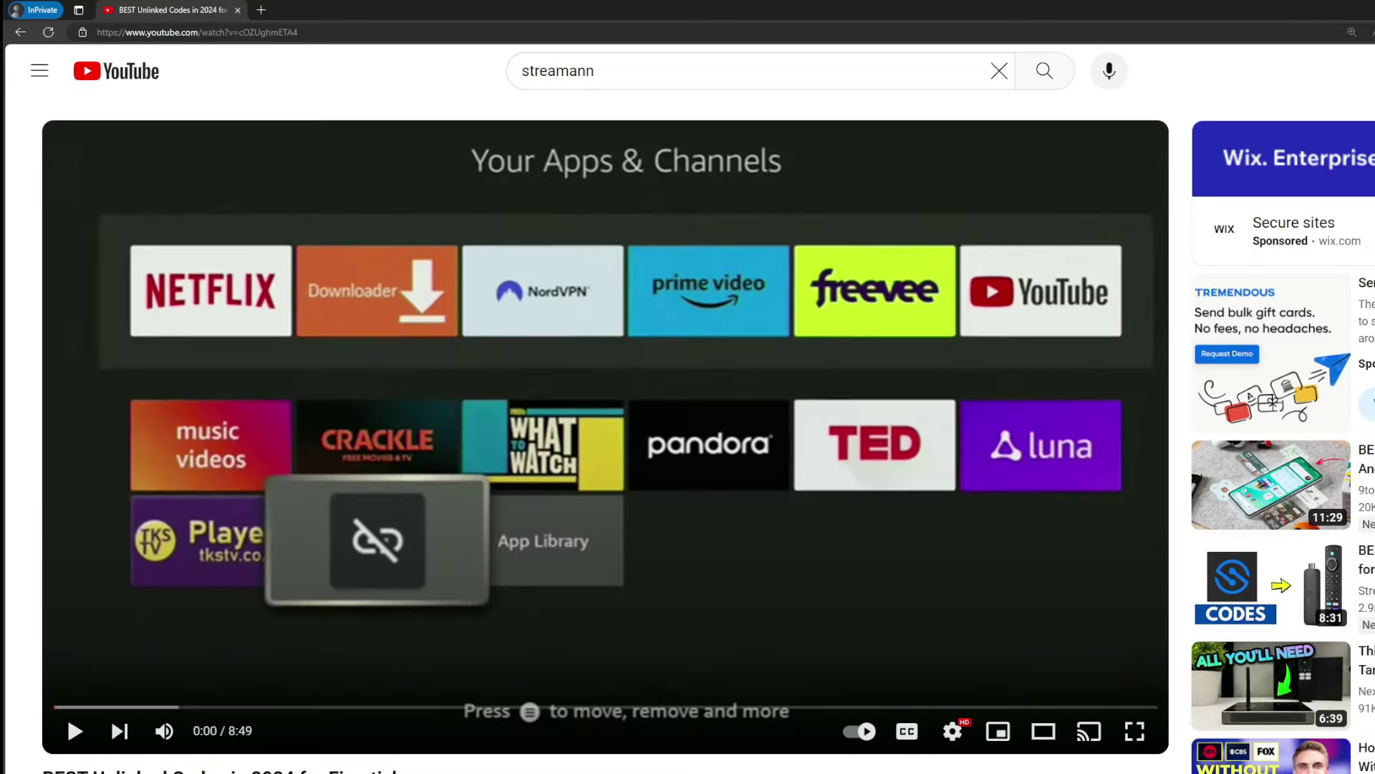
Expand the YouTube video description and highlight the '3 months extra' offer in the headline
scroll(460, 488, down, 5)
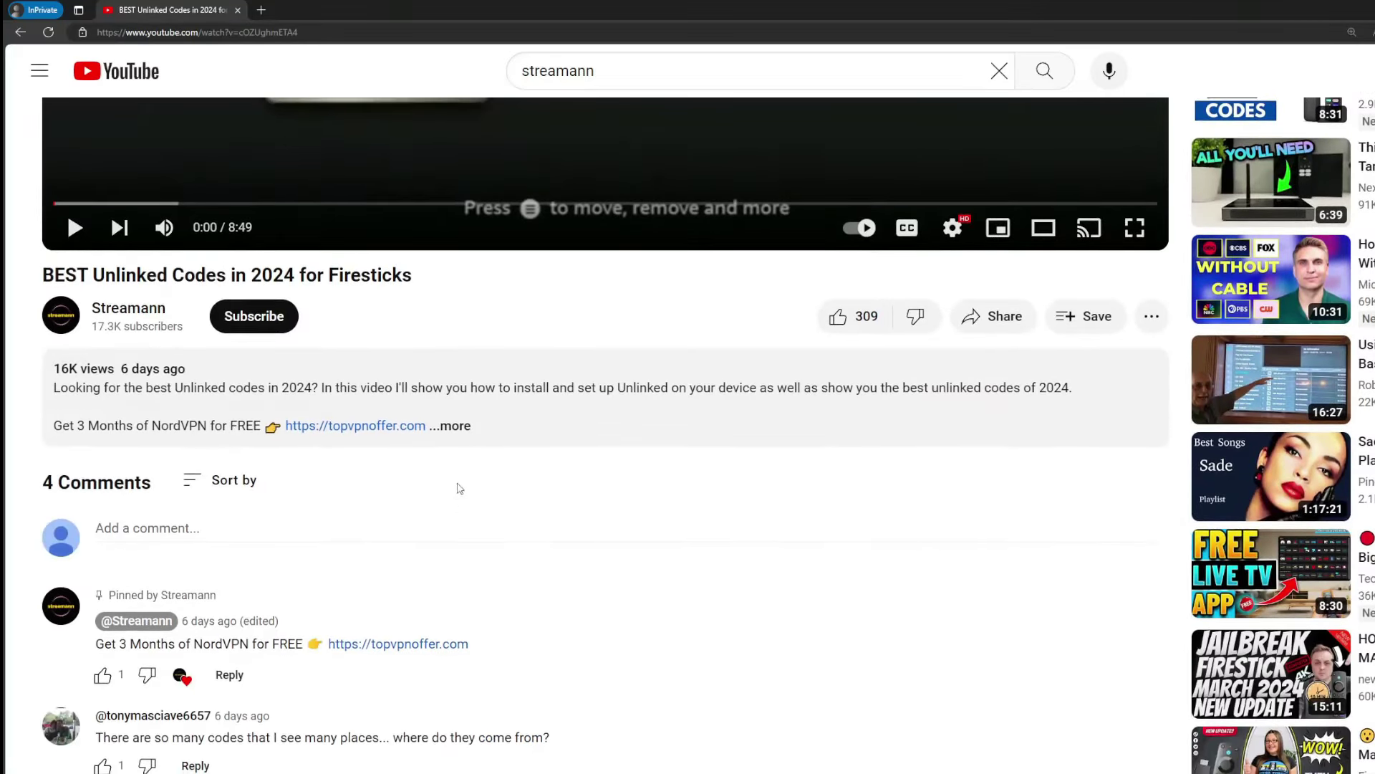
click(450, 425)
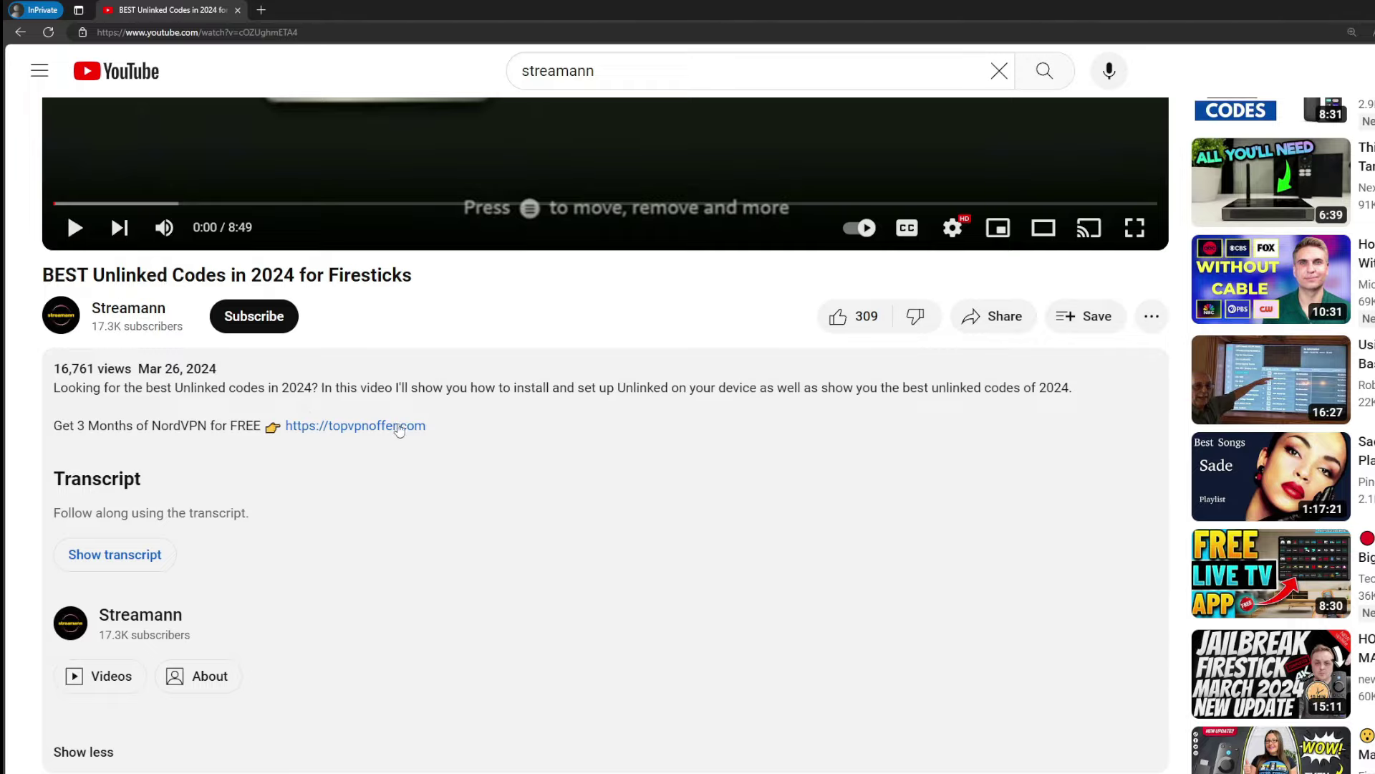
scroll(399, 429, down, 5)
drag(469, 602, 342, 602)
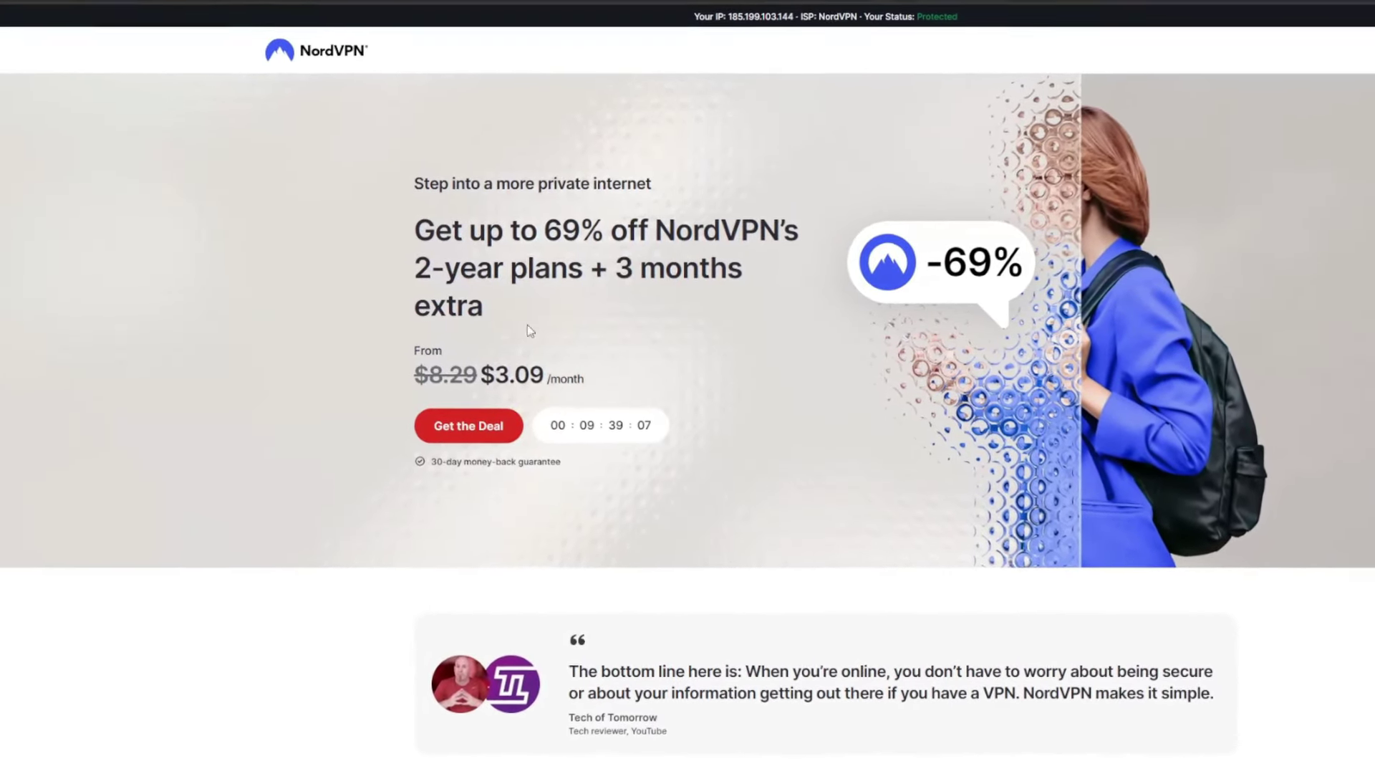
drag(615, 268, 756, 302)
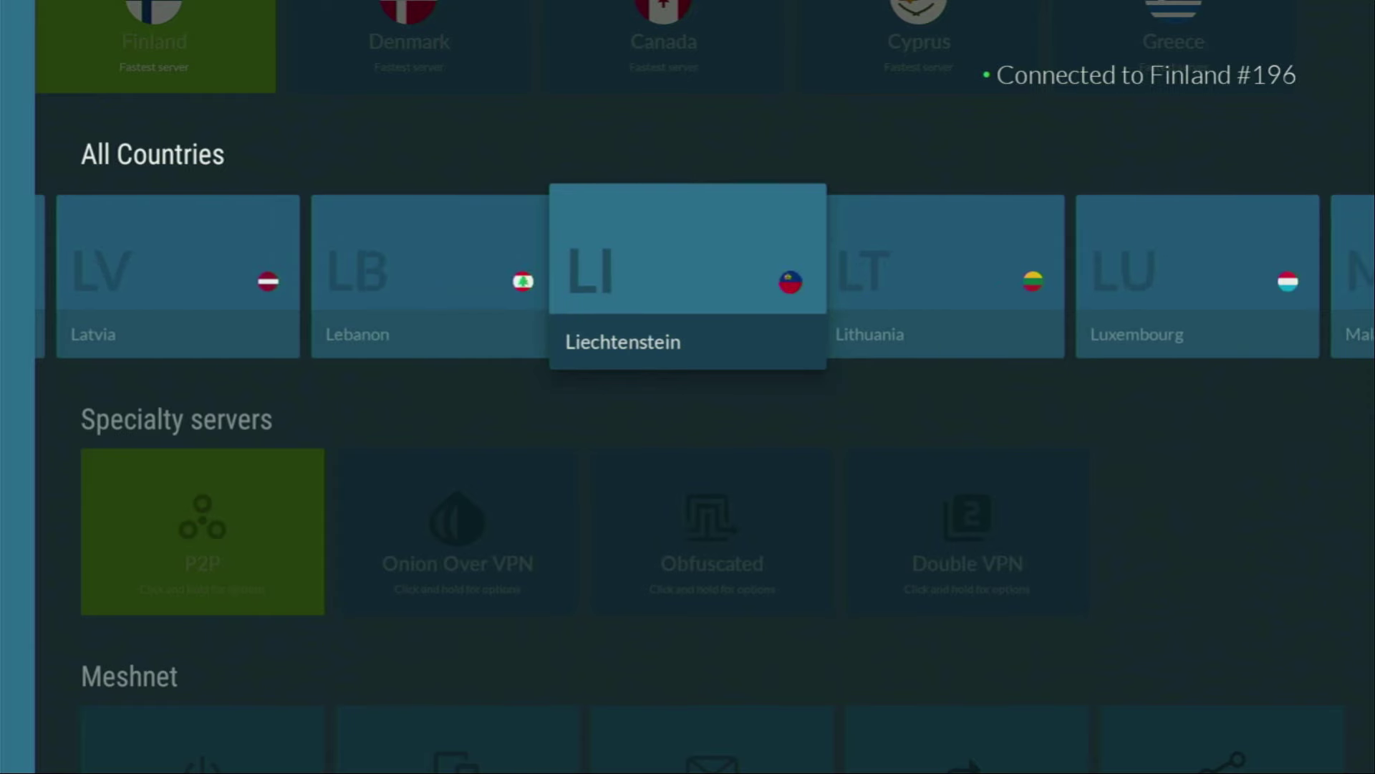
key(Right)
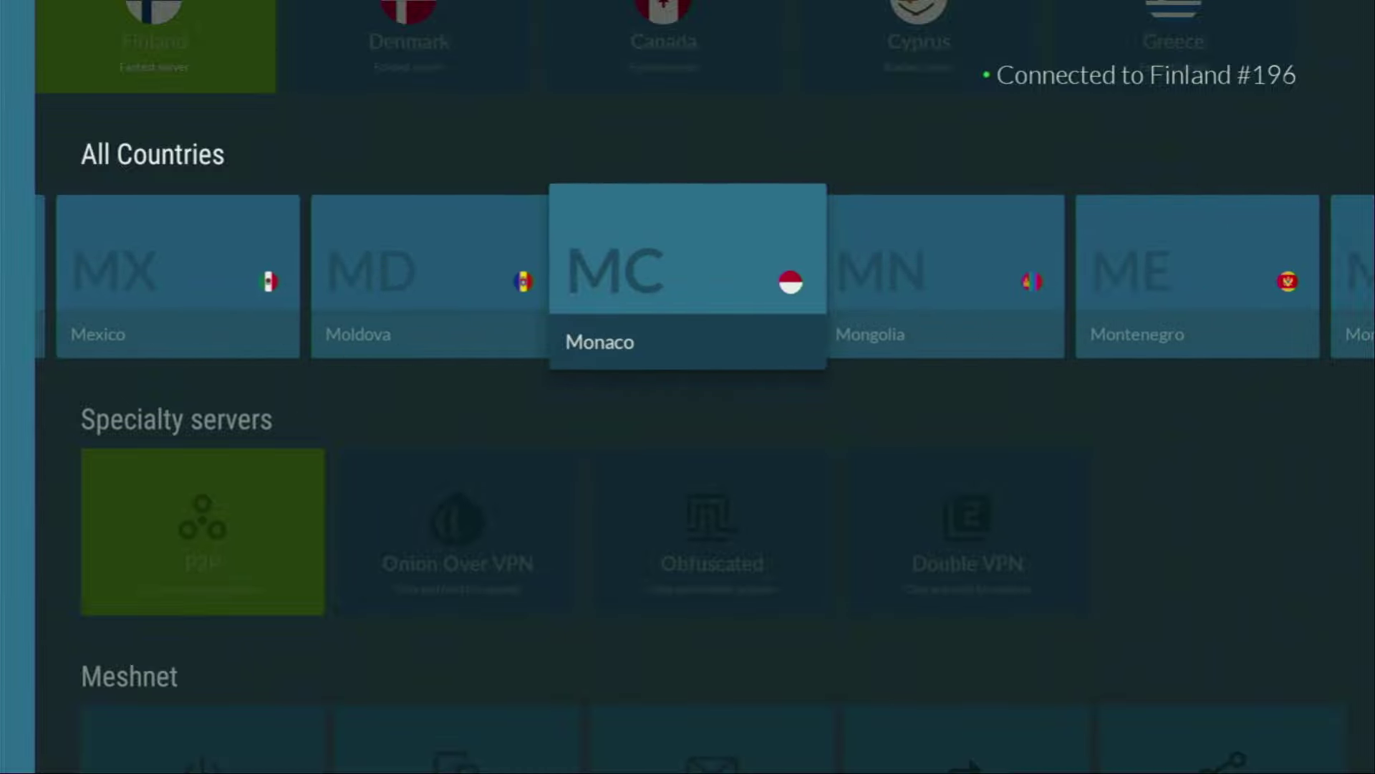
key(Right)
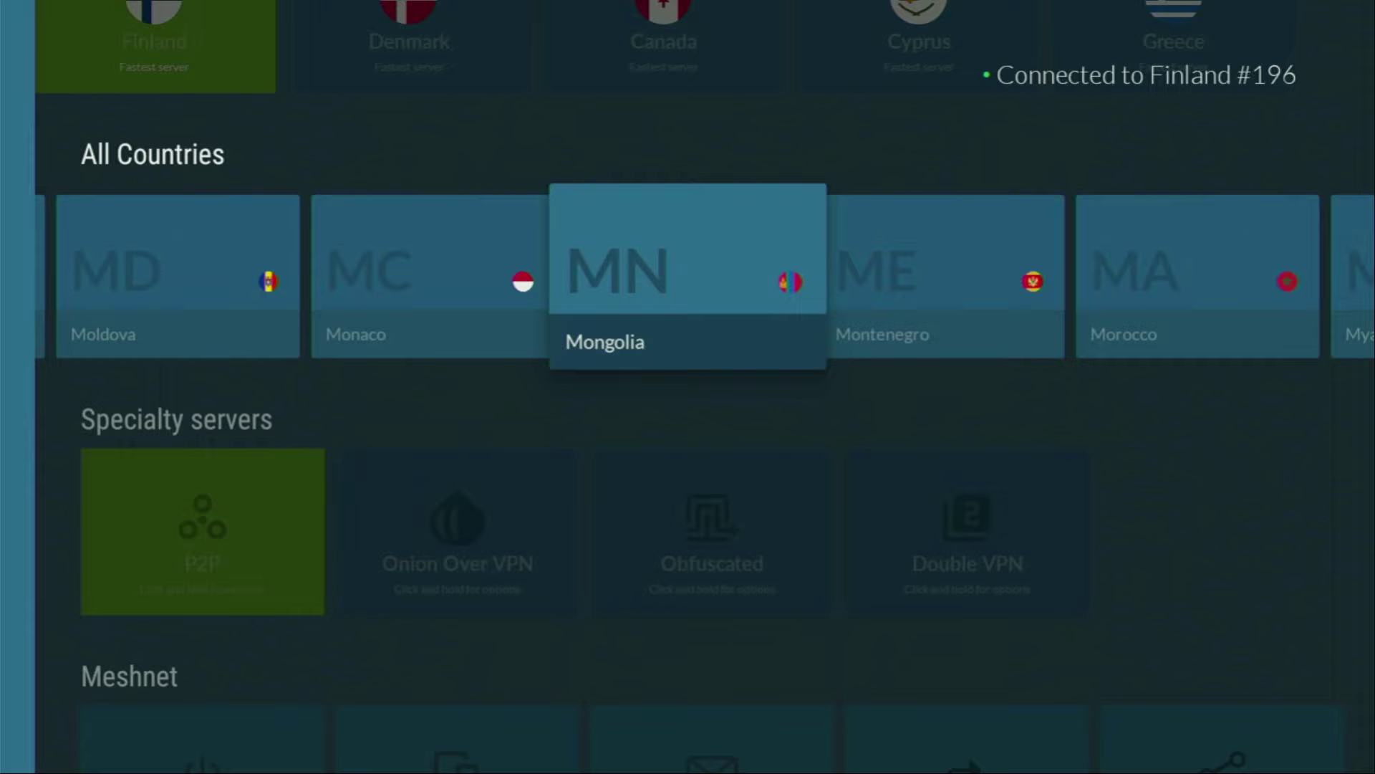
key(Up)
key(Left)
key(Left)
key(Left)
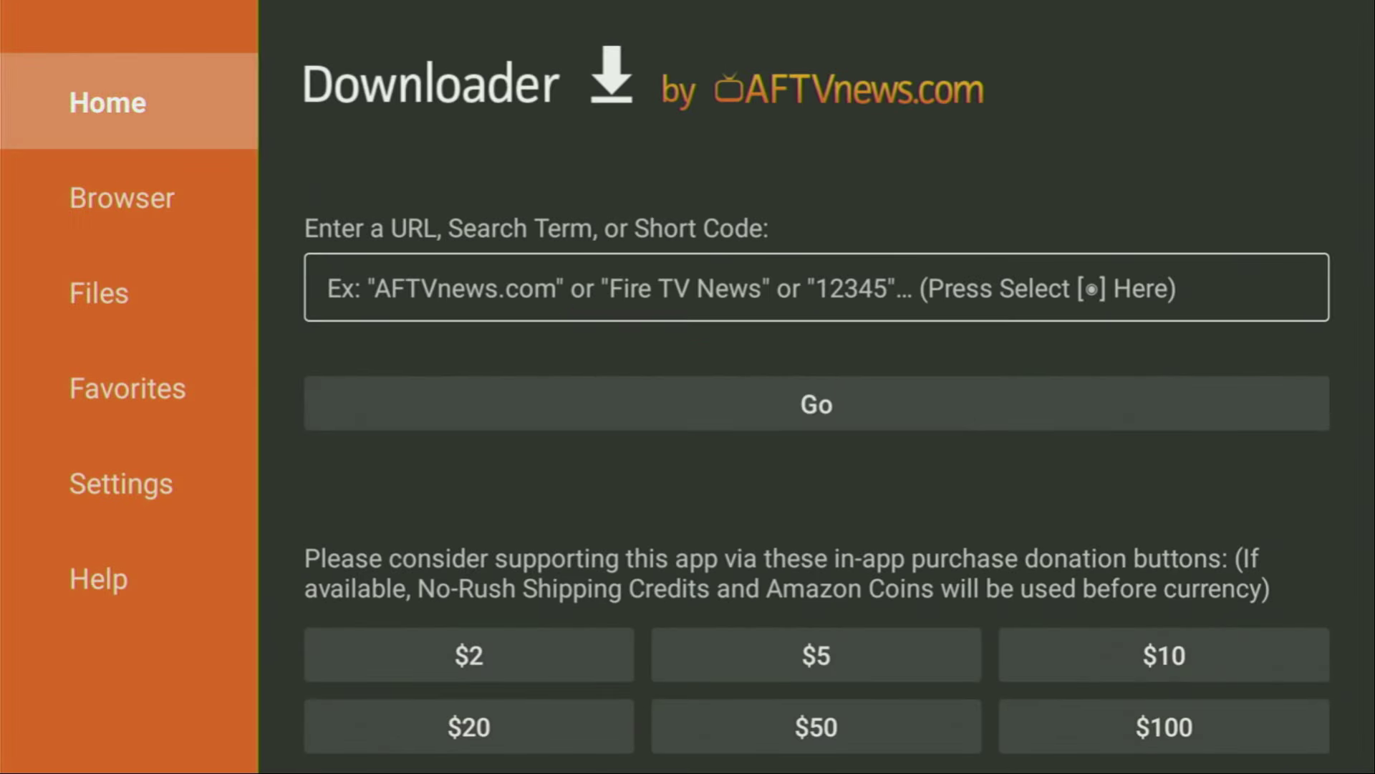
Enter code 28907 in Downloader's URL field on the on-screen keyboard and press Go
key(Right)
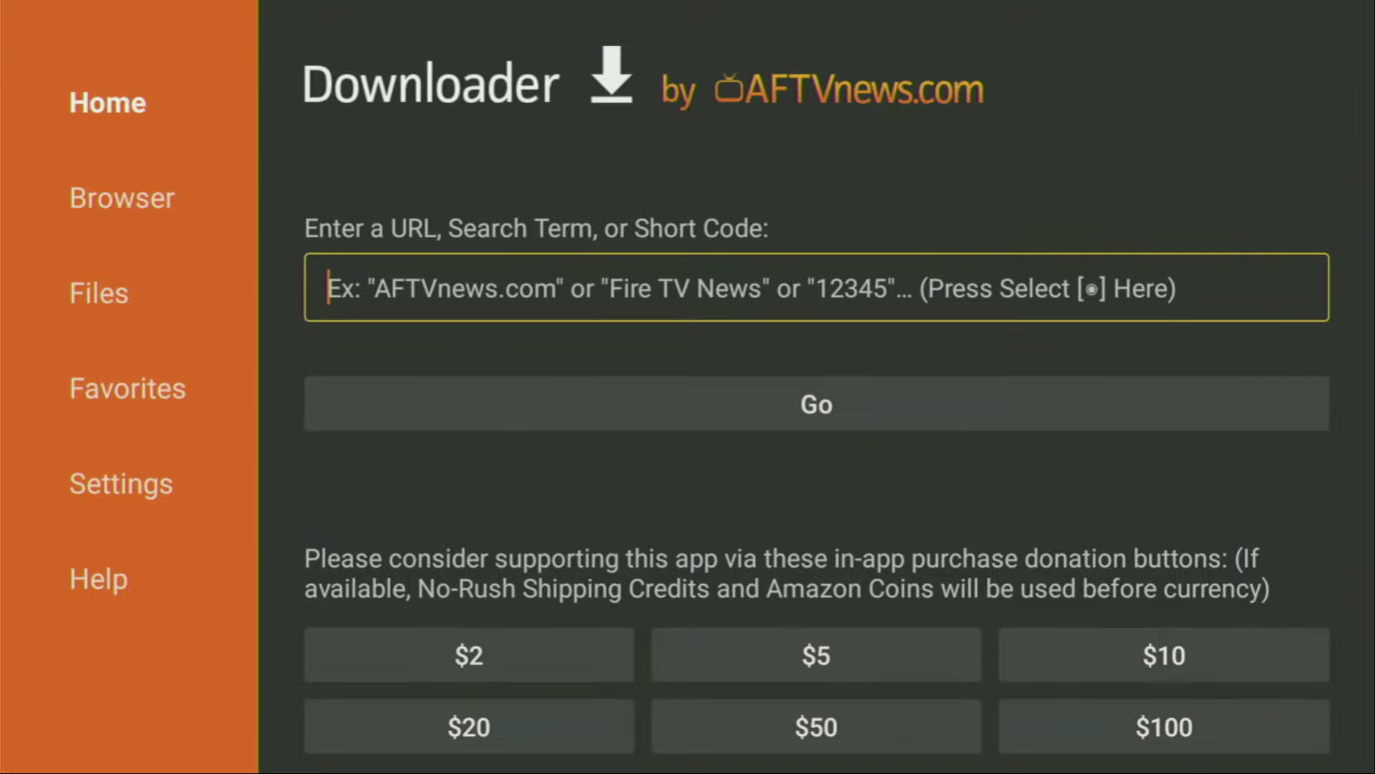
key(Return)
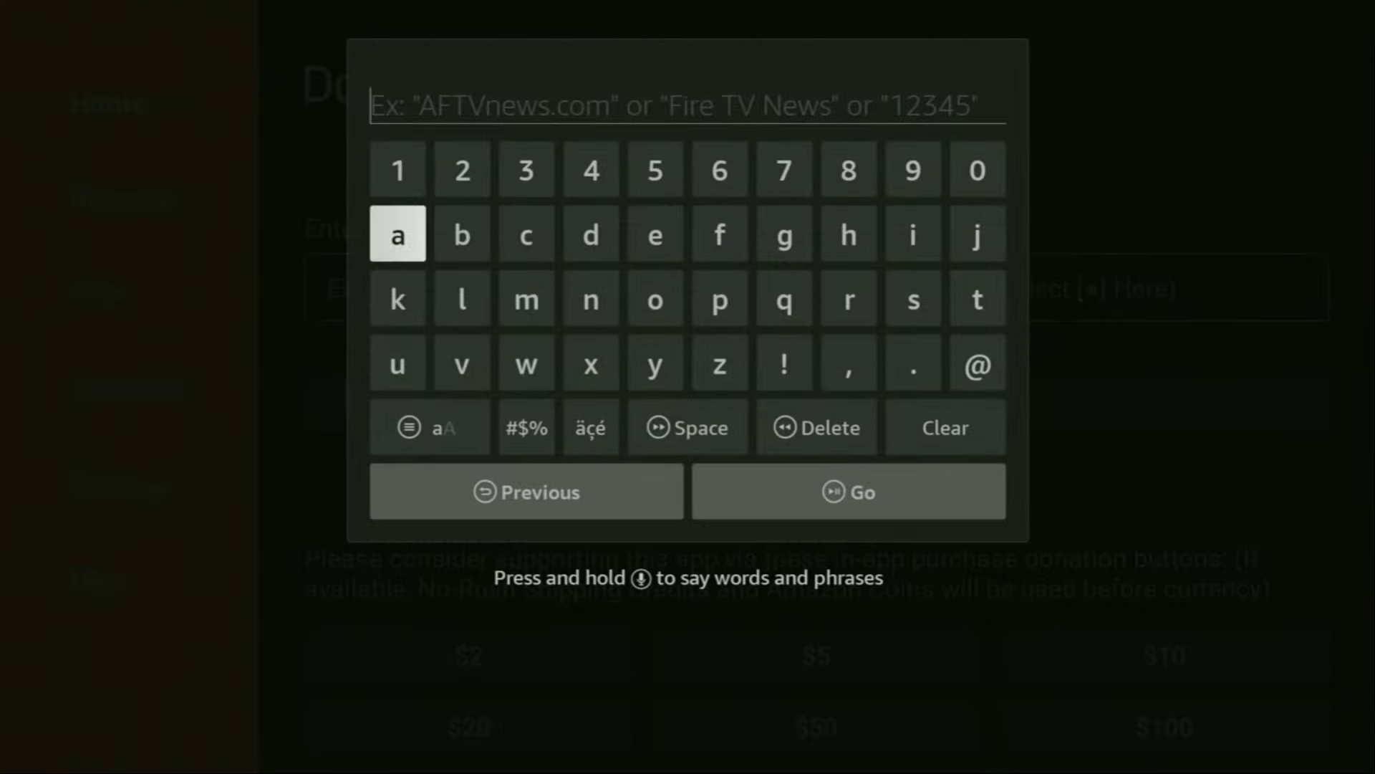
key(Up)
key(Right)
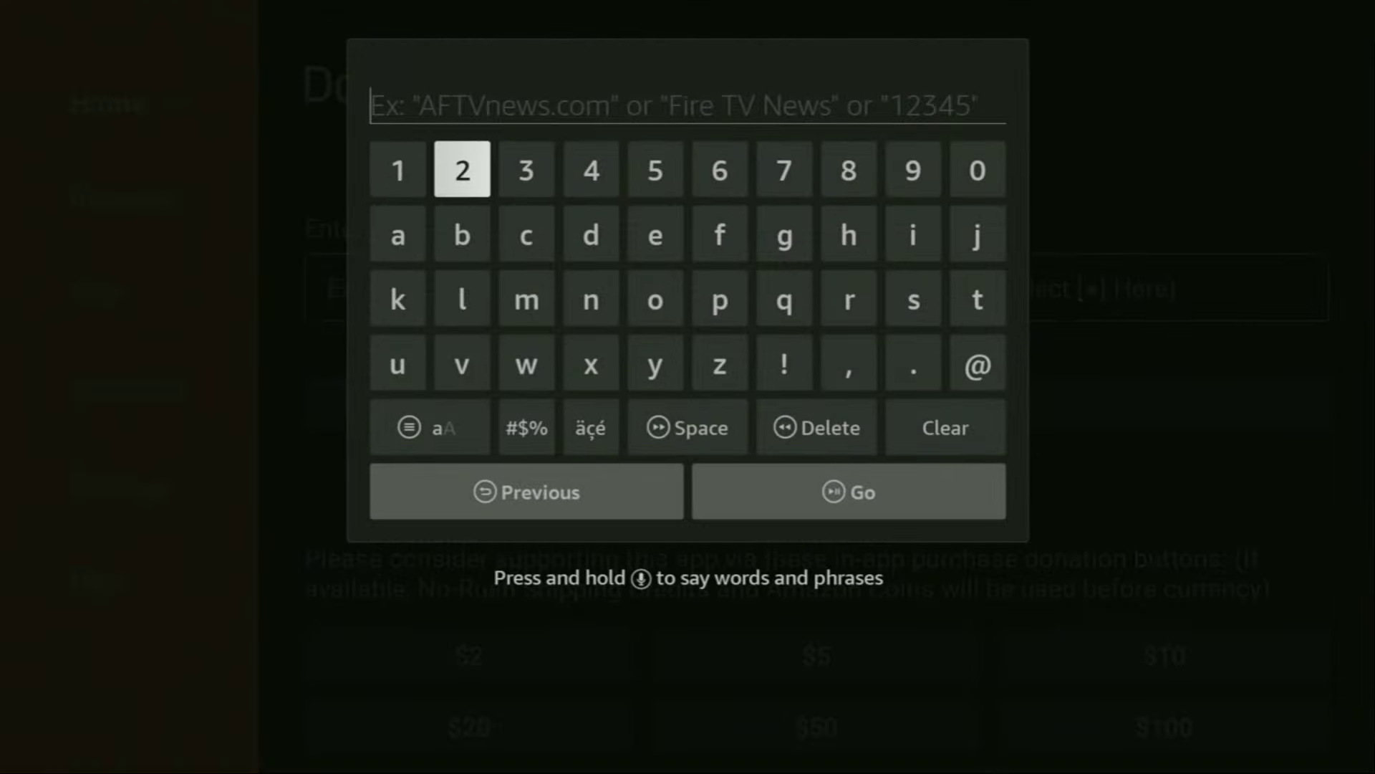
key(Return)
key(Left)
key(Left)
key(Left)
key(Left)
key(Return)
key(Right)
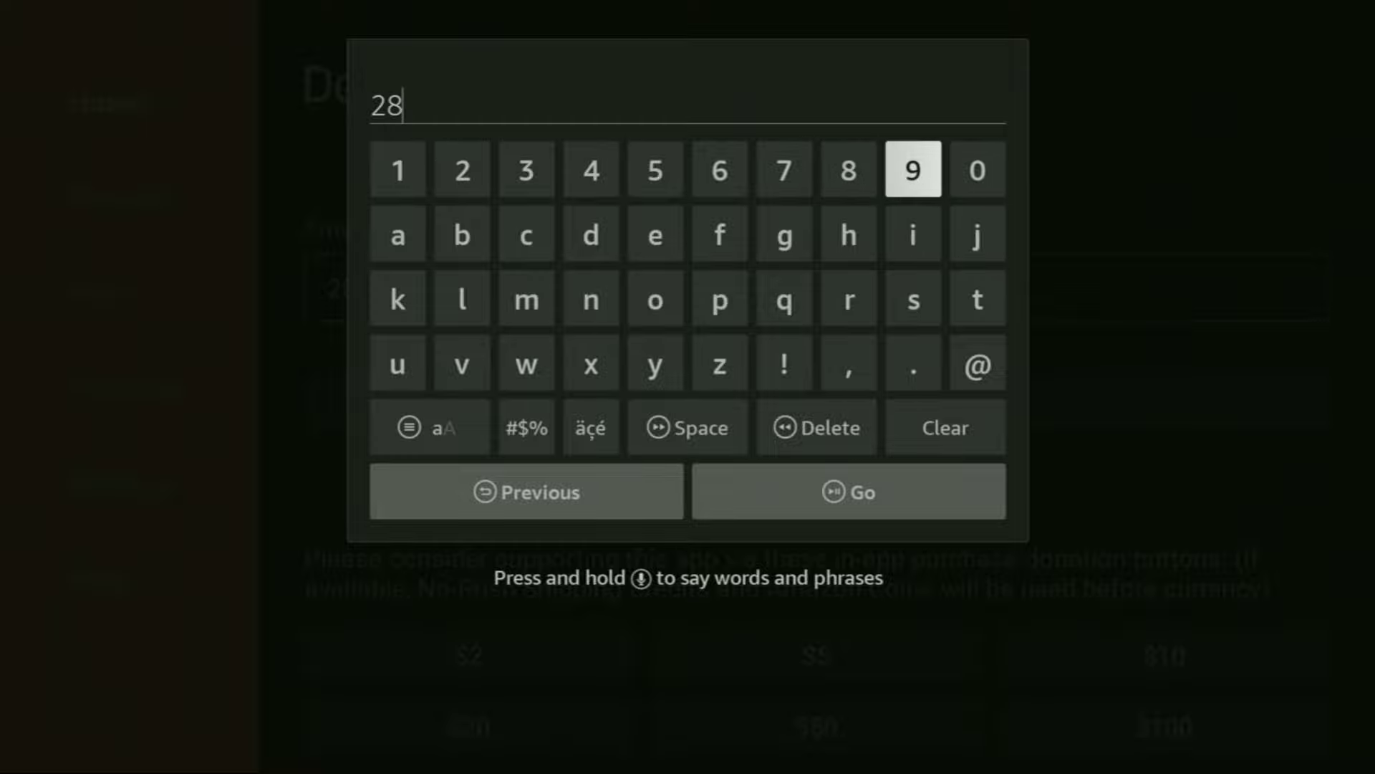
key(Return)
key(Right)
key(Return)
key(Left)
key(Left)
key(Left)
key(Return)
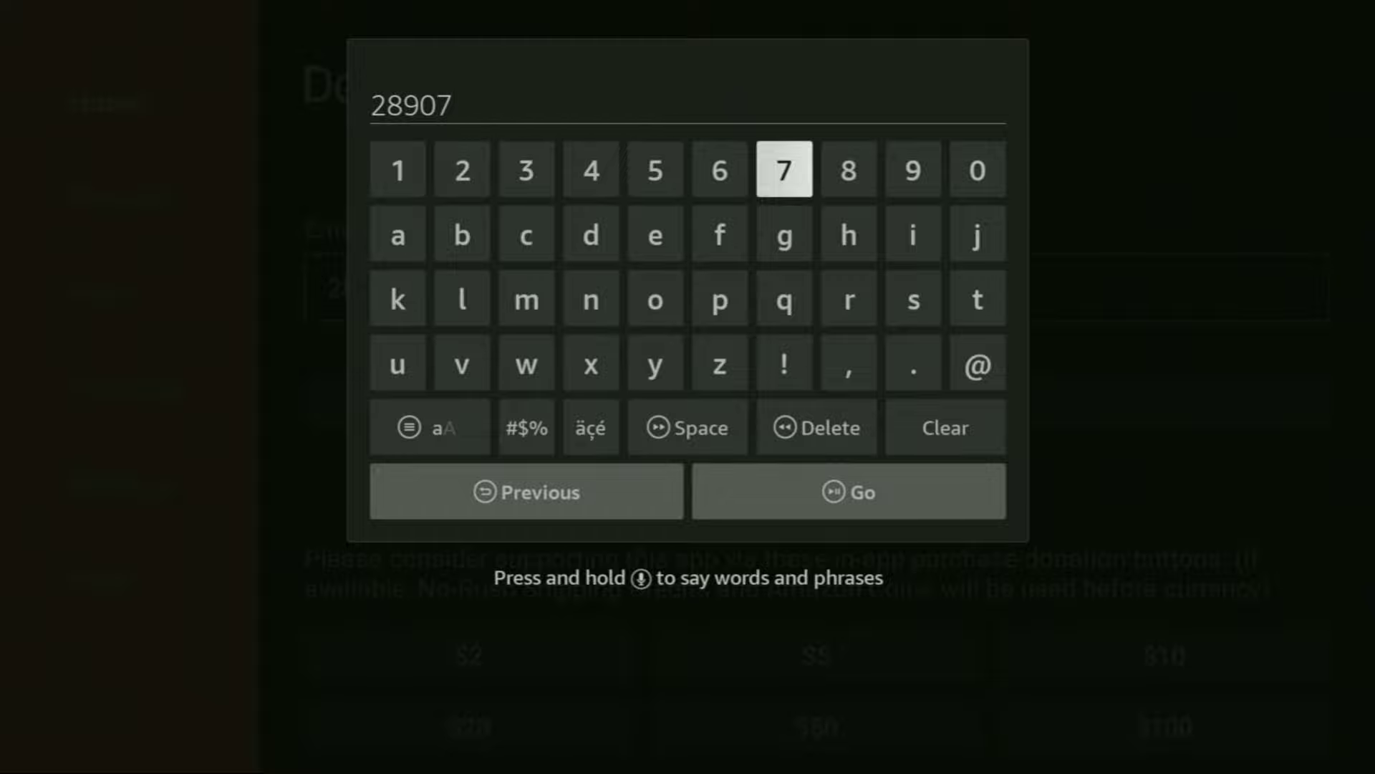
key(Down)
key(Down)
key(Down)
key(Down)
key(Down)
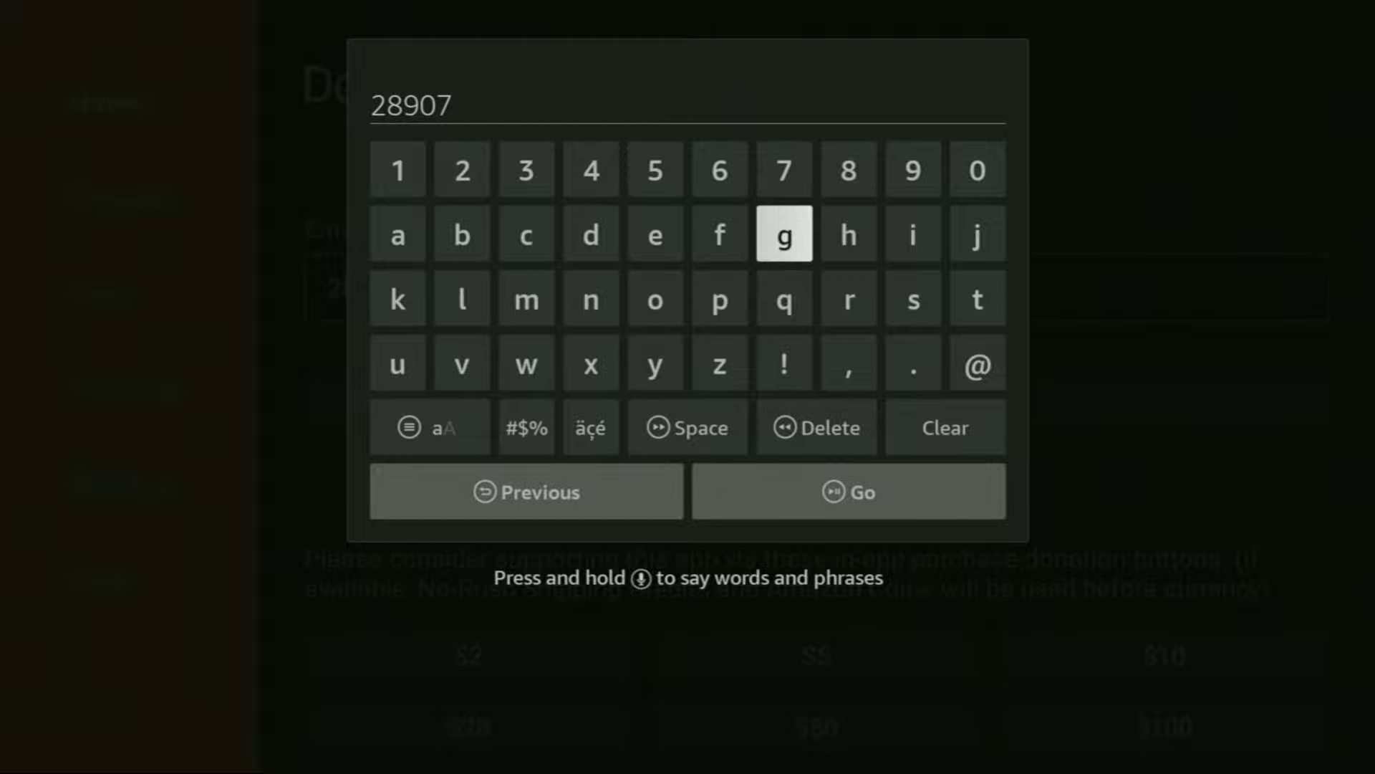
key(Return)
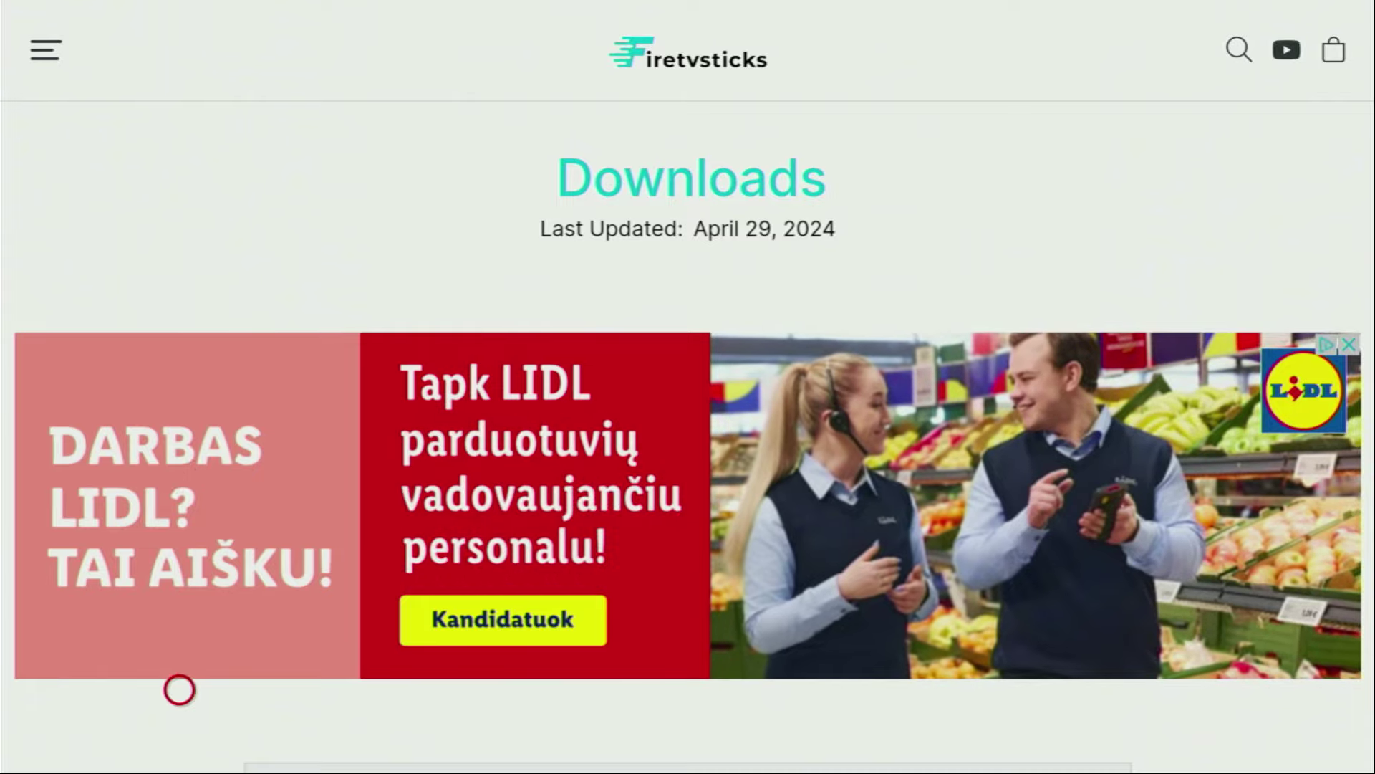
Scroll down the firetvsticks Downloads page and open the Movies & TV category
scroll(180, 745, down, 3)
scroll(179, 745, down, 4)
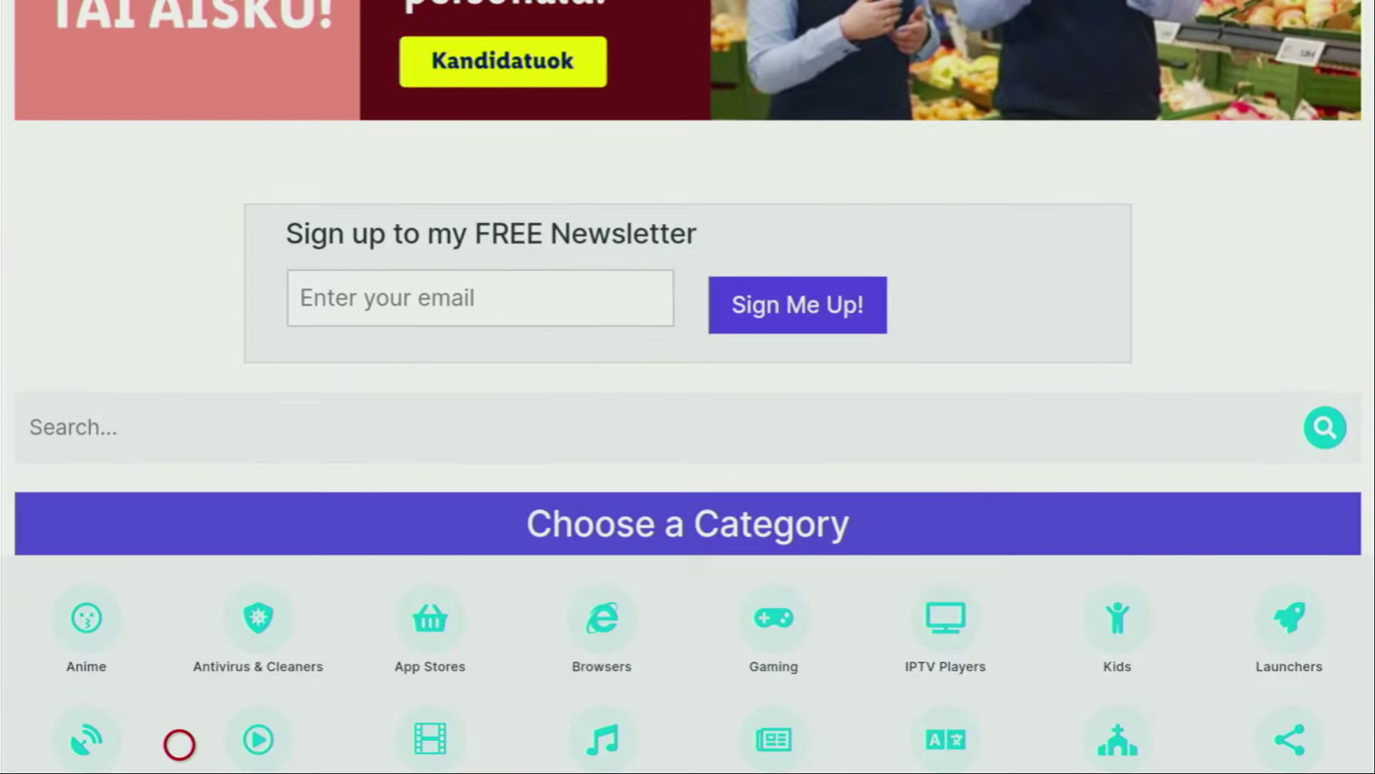
scroll(179, 744, down, 2)
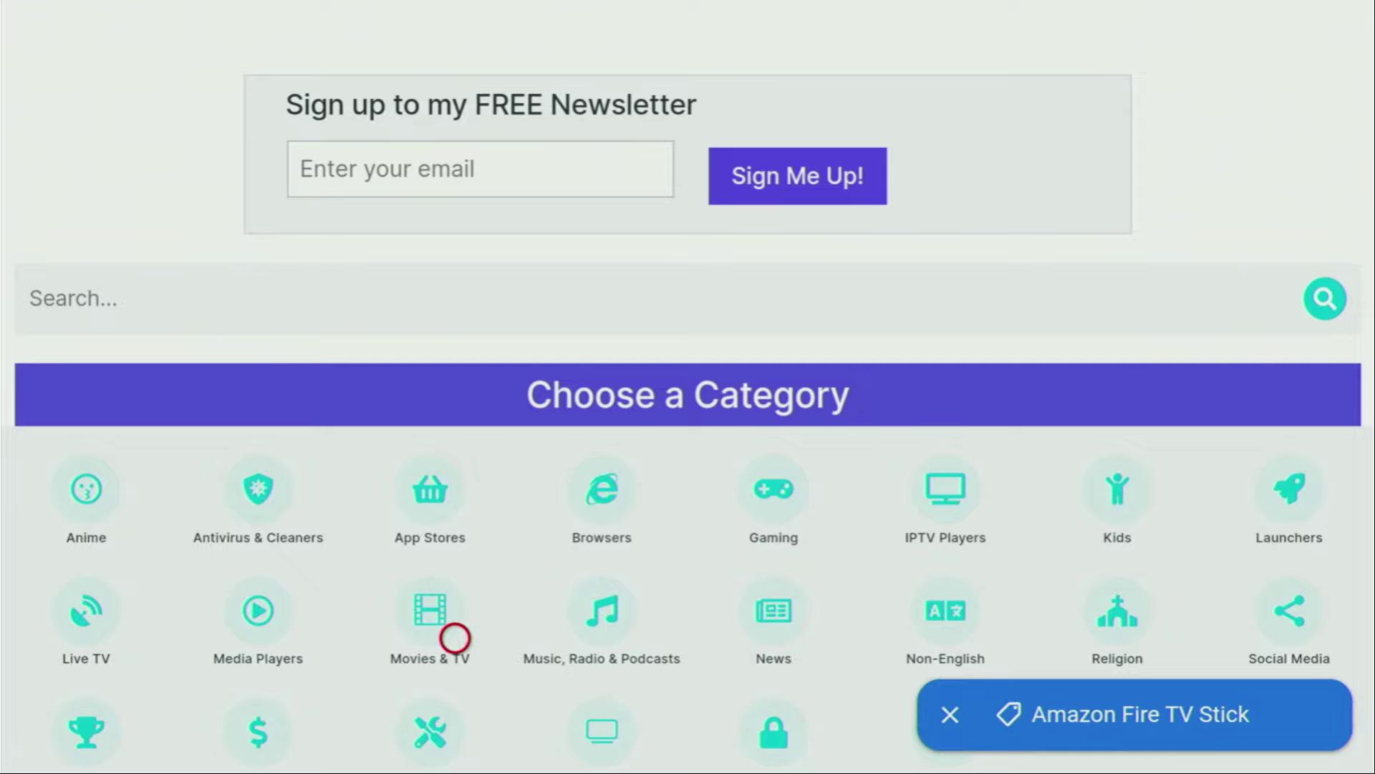
click(455, 637)
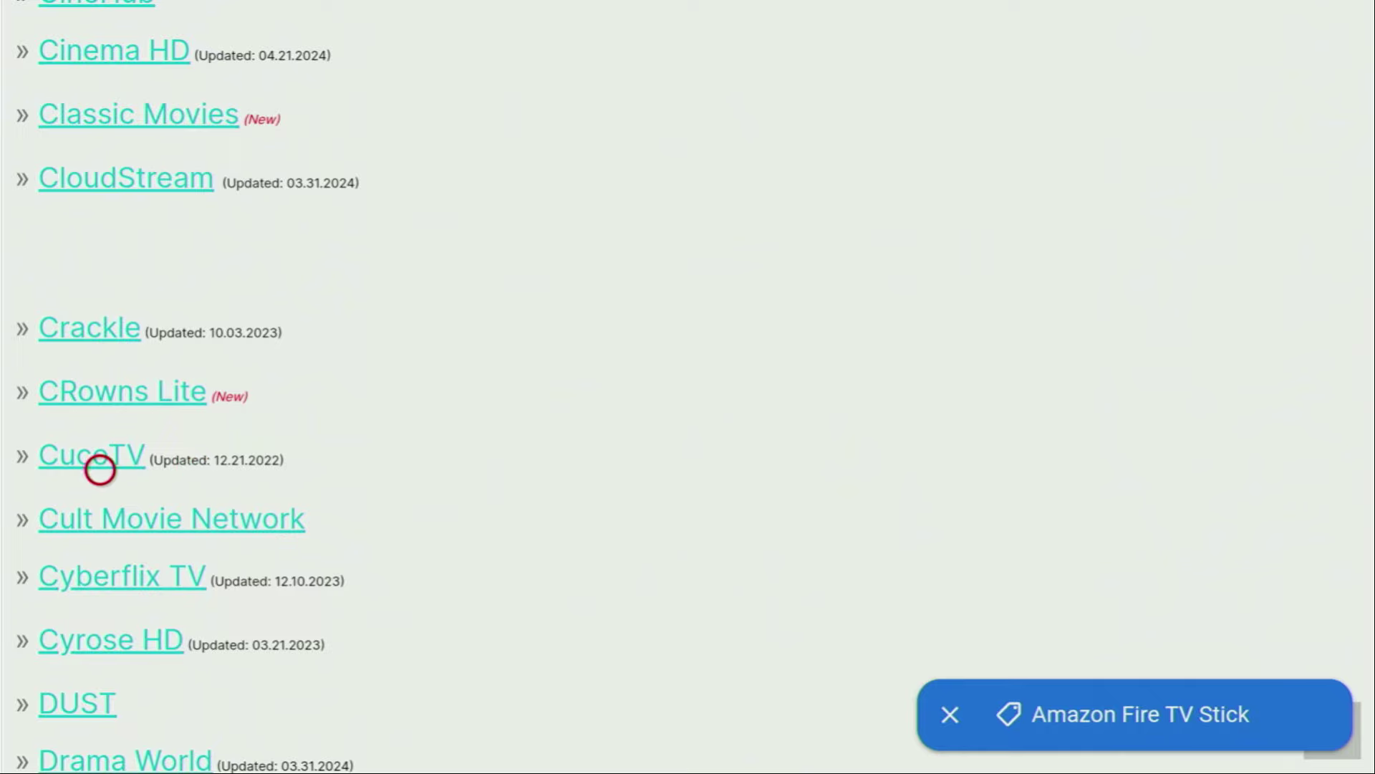
Open the CucoTV page, close the pop-up ad, and start the Fire TV/Android TV download
click(99, 470)
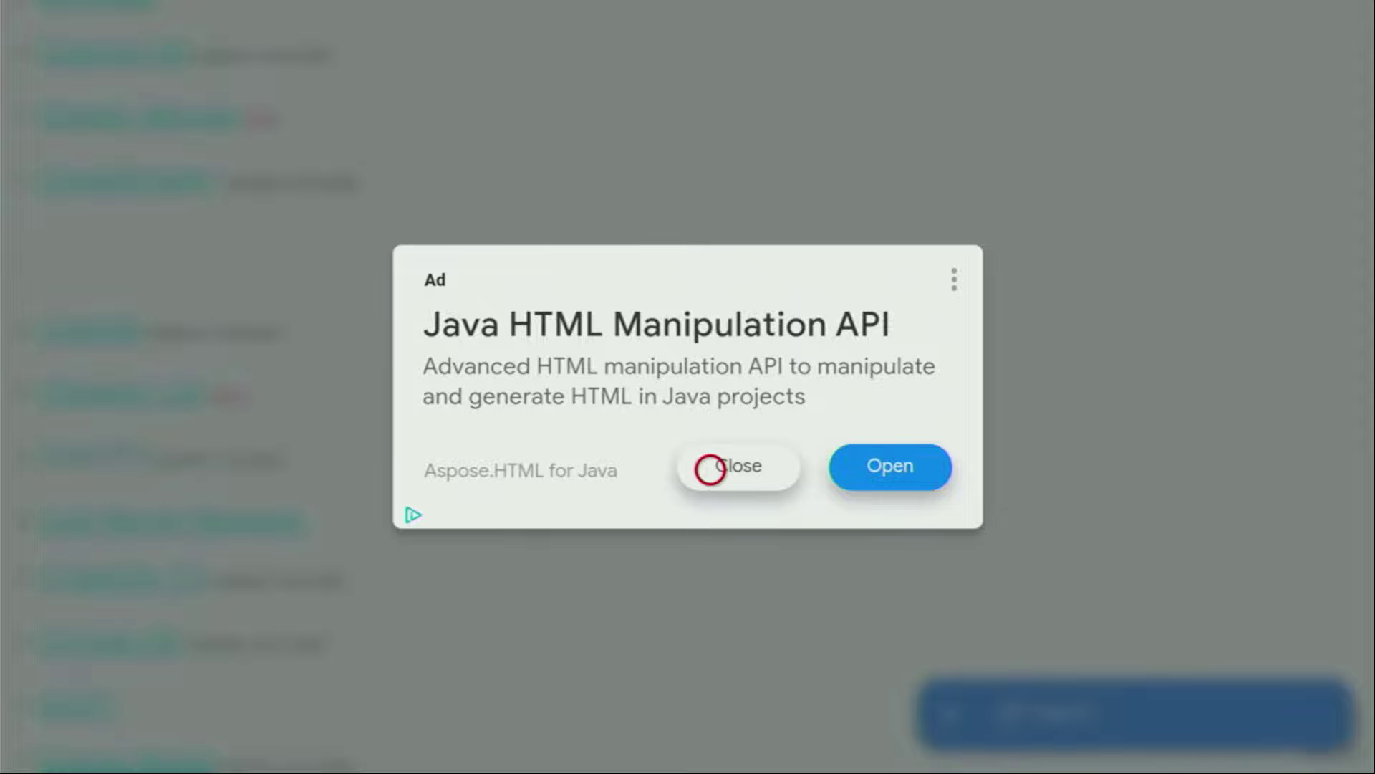
click(709, 470)
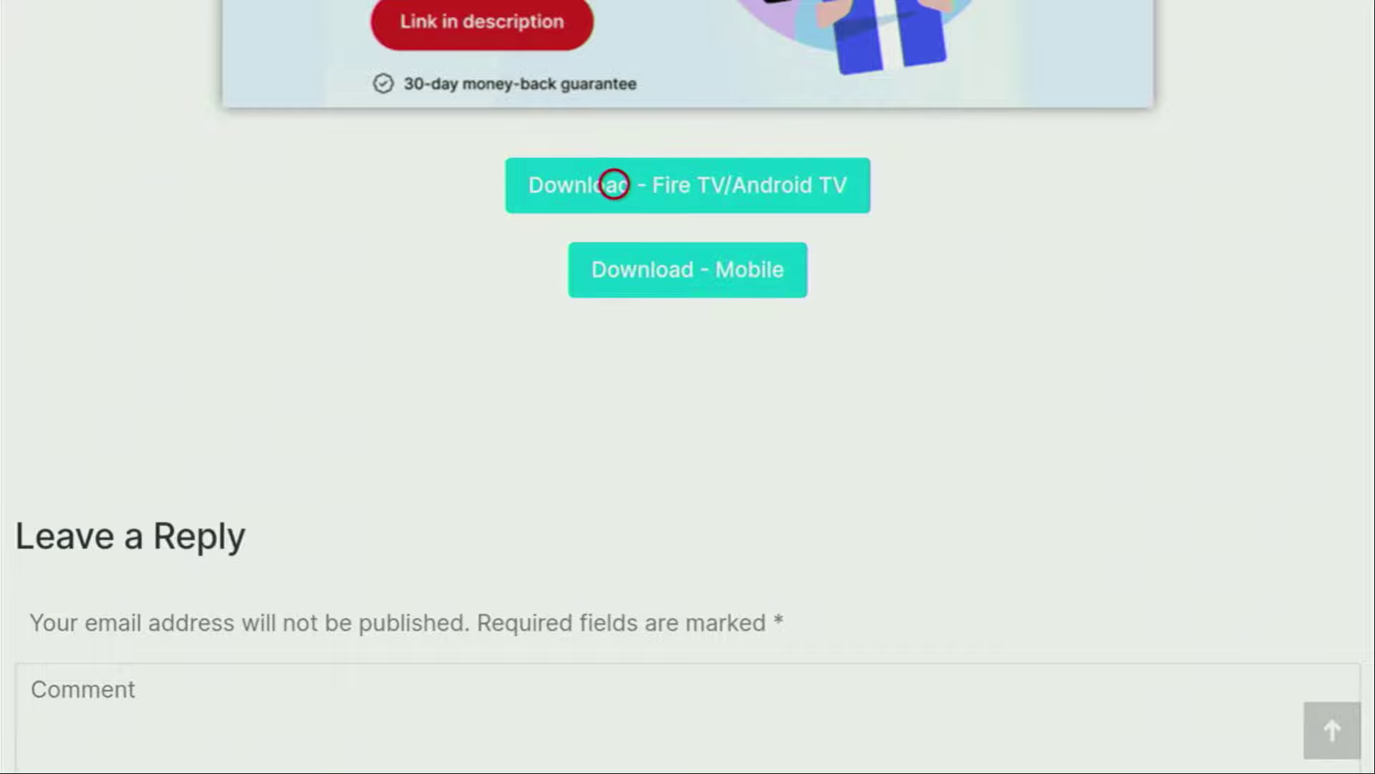
click(614, 184)
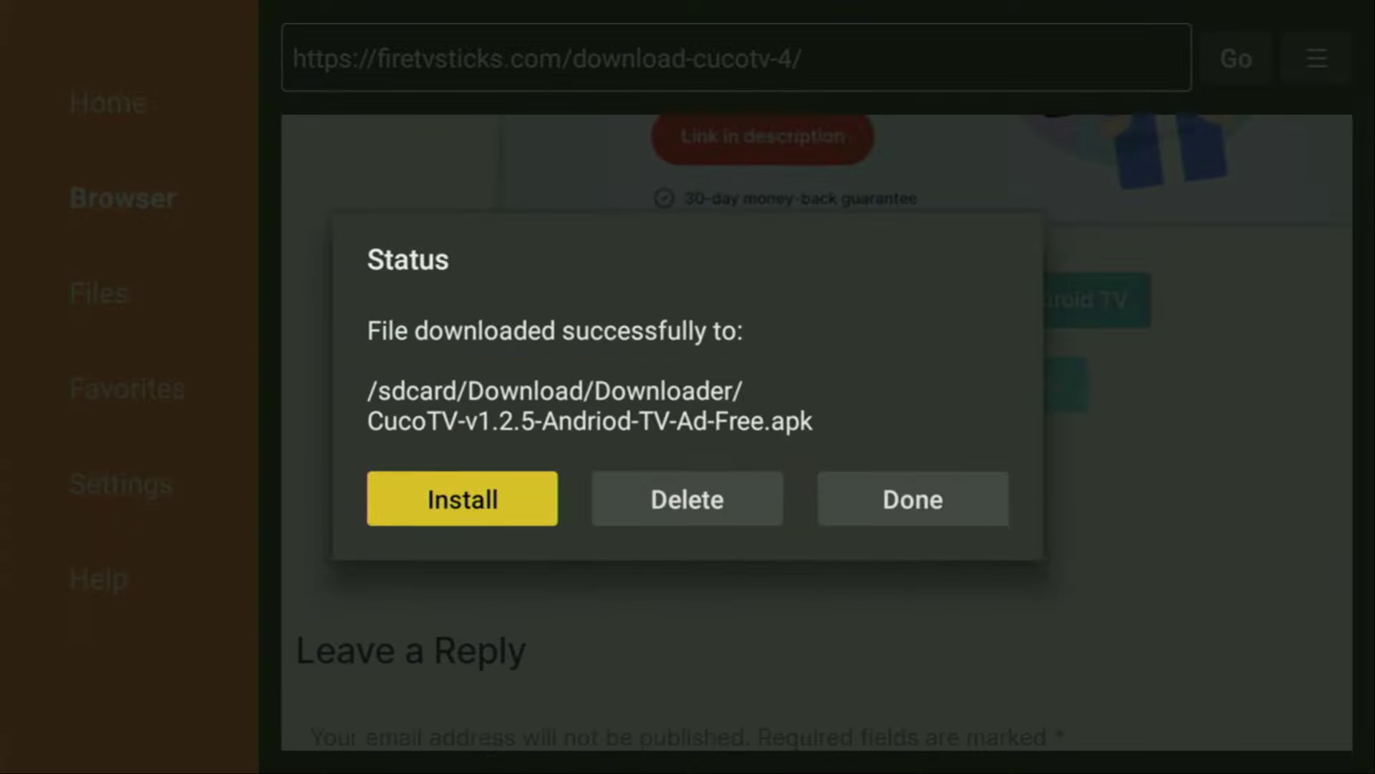
Install the downloaded CucoTV file and finish with Done
key(Return)
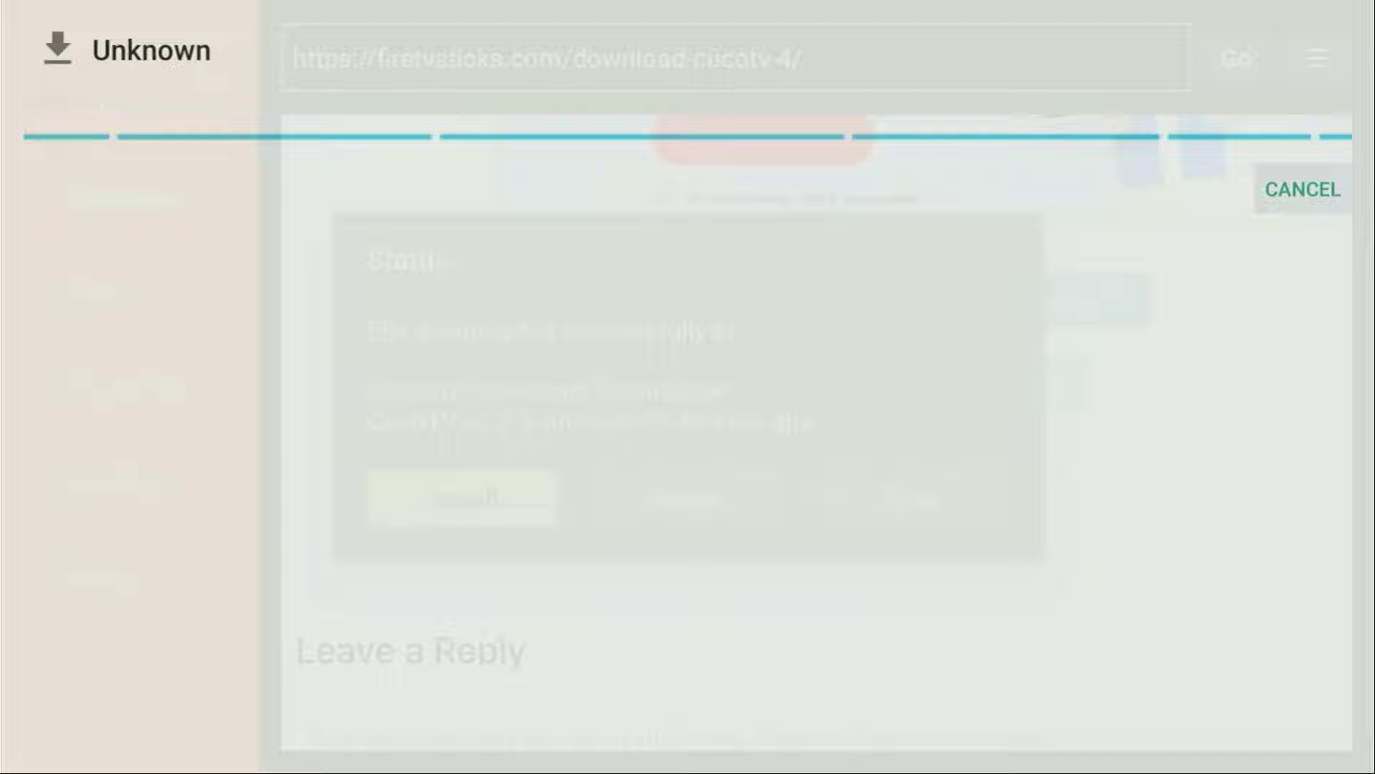
key(Right)
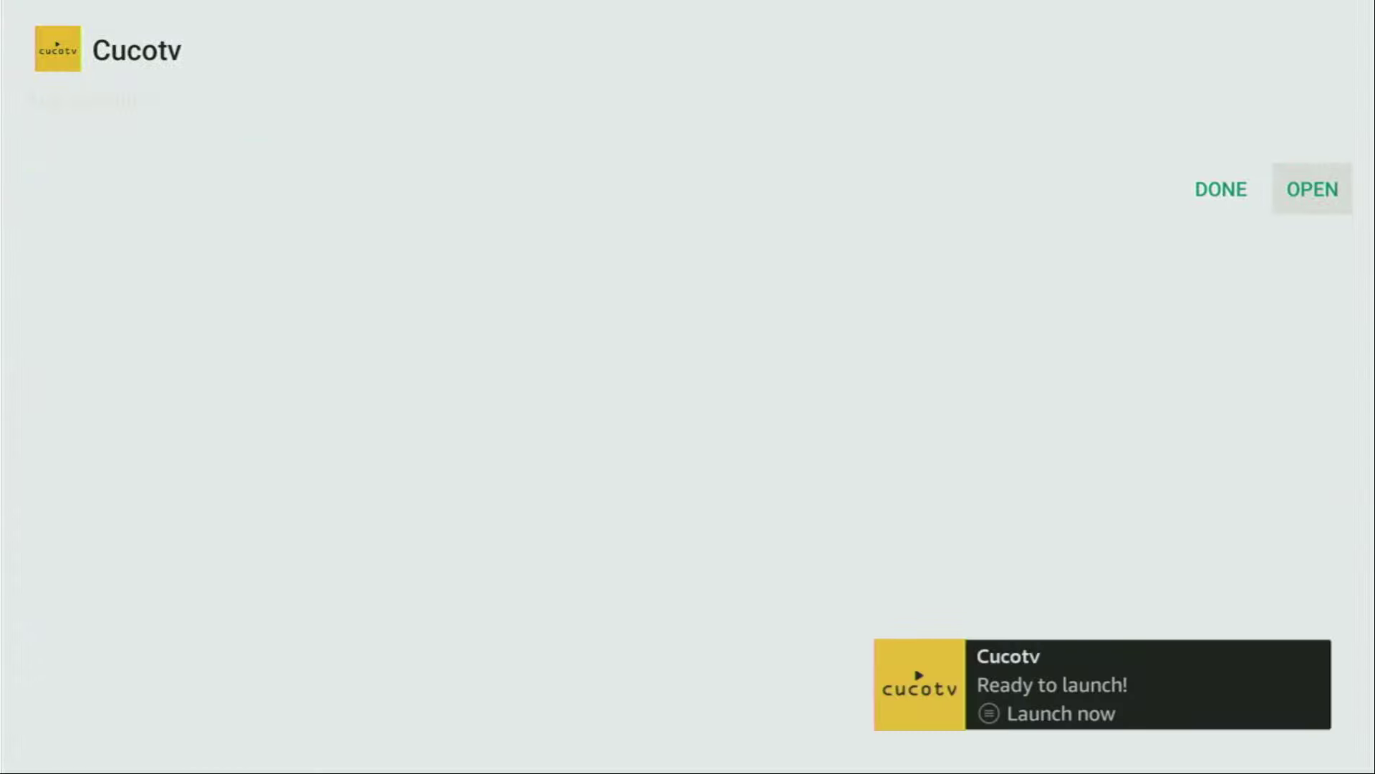
key(Left)
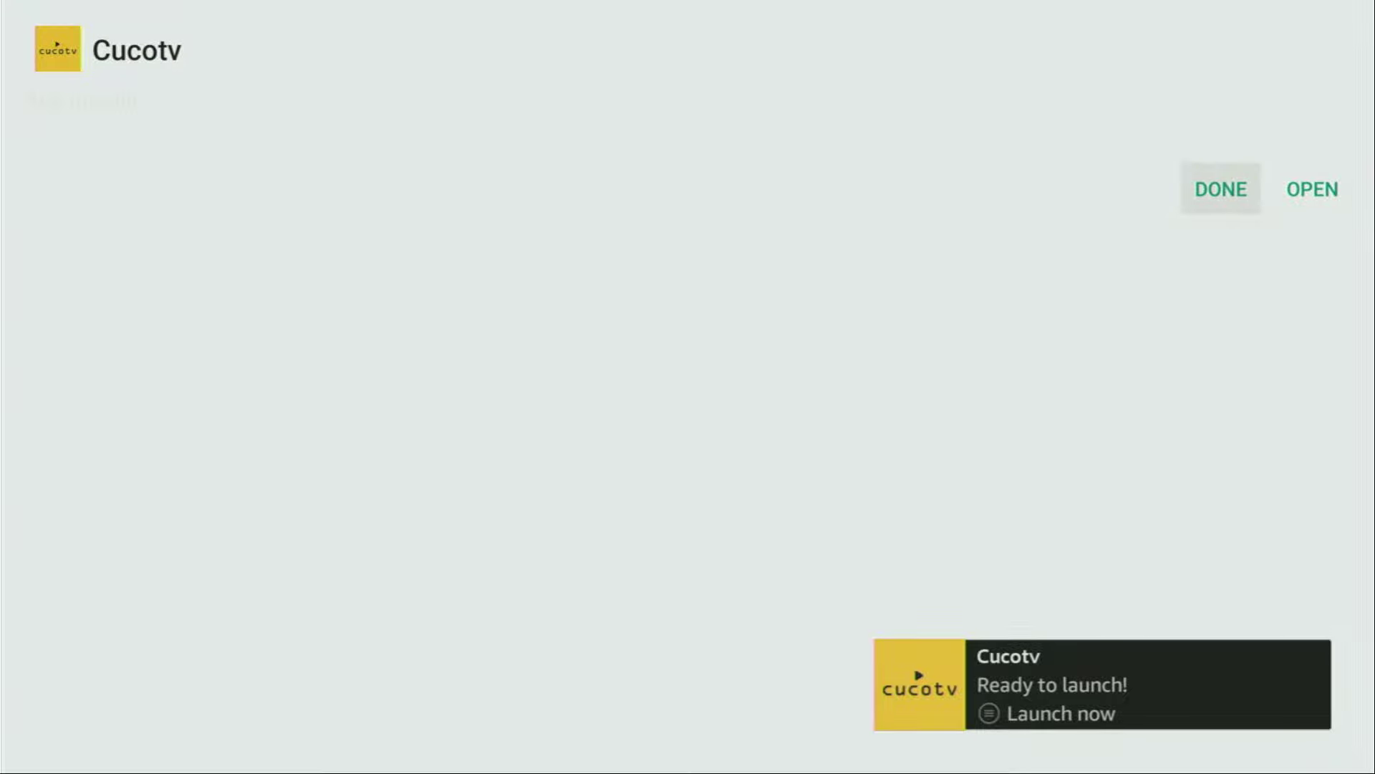
key(Return)
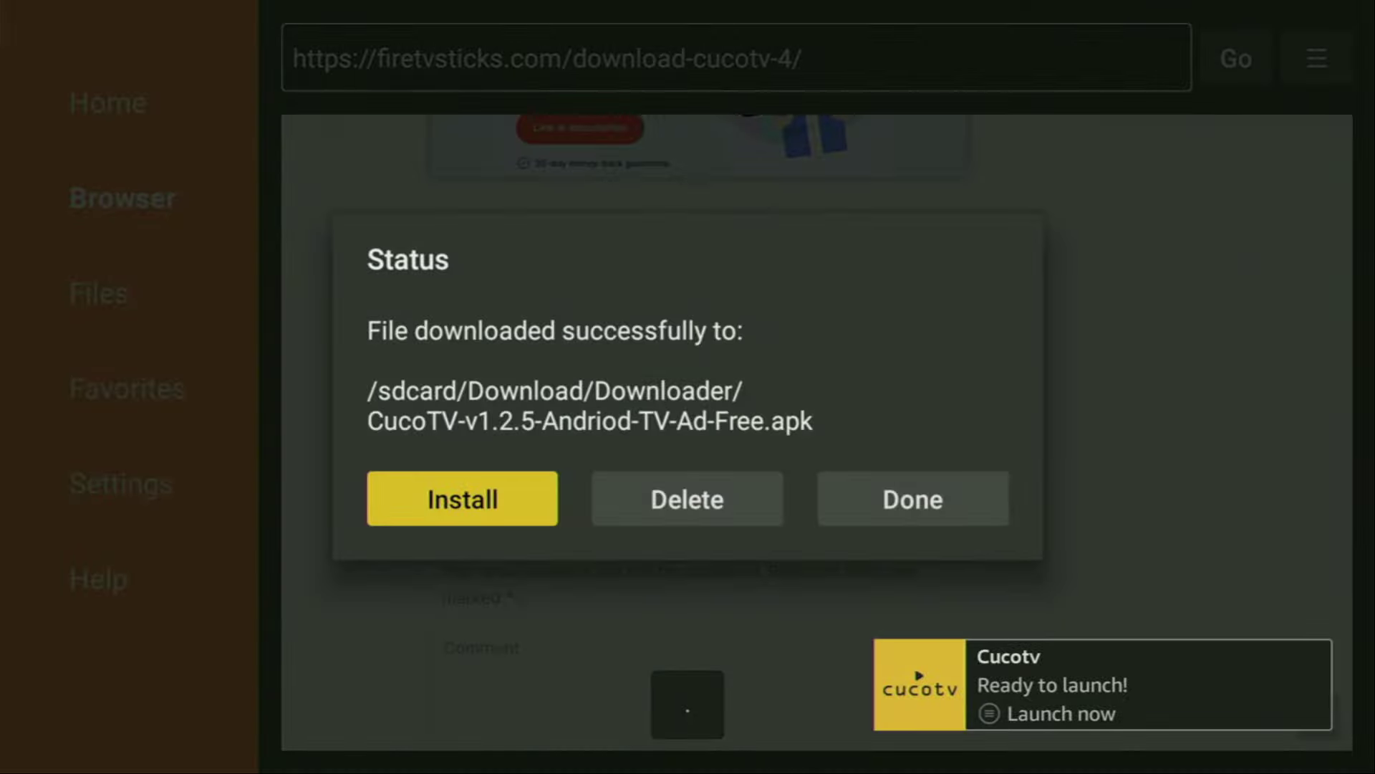
Delete the CucoTV APK and confirm the deletion
key(Right)
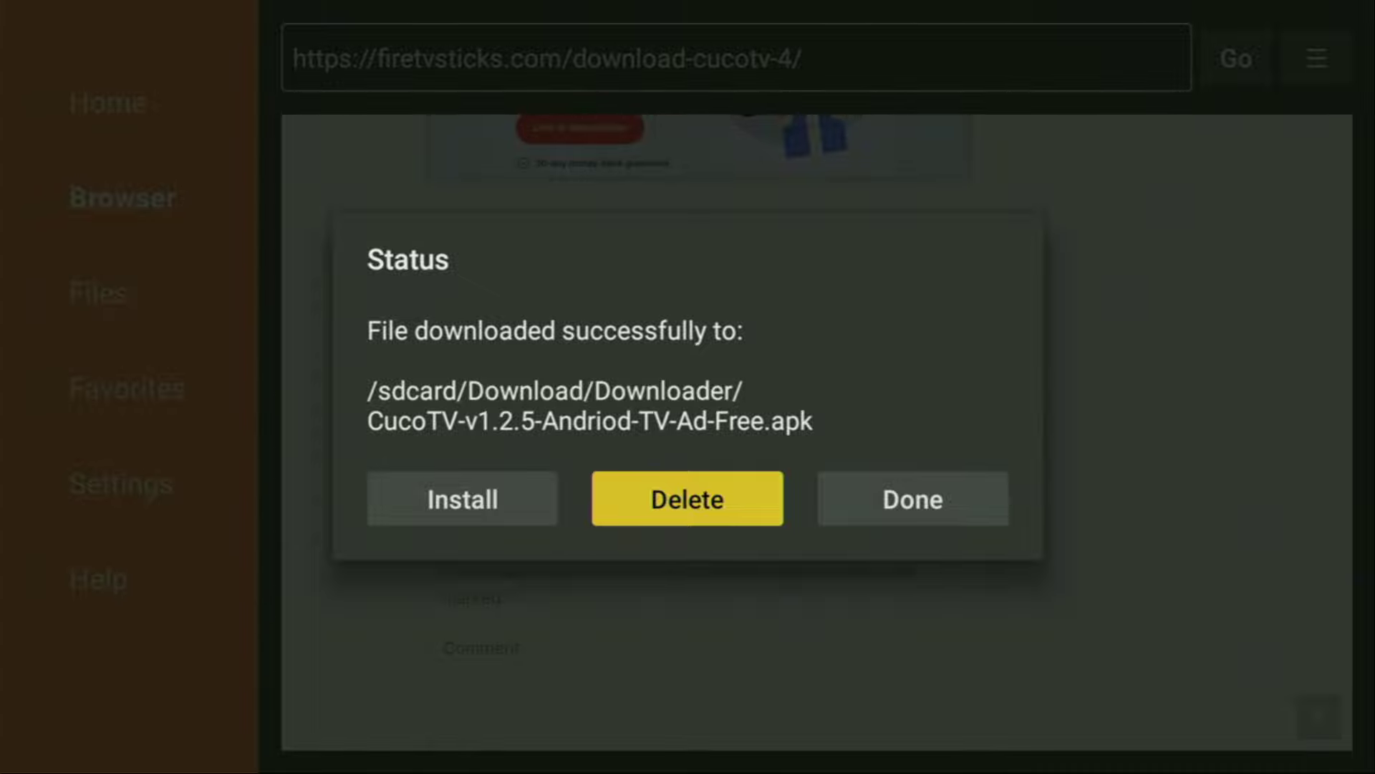
key(Return)
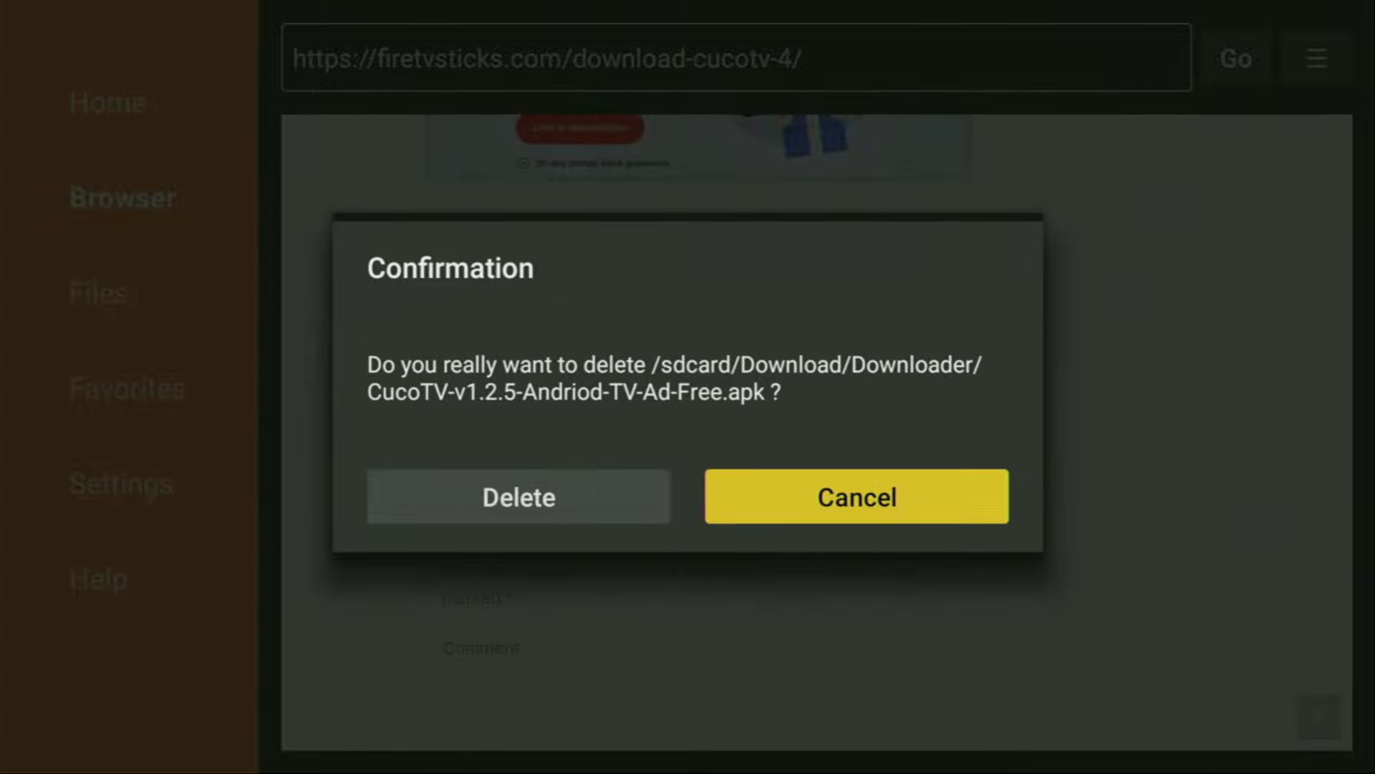
key(Left)
key(Return)
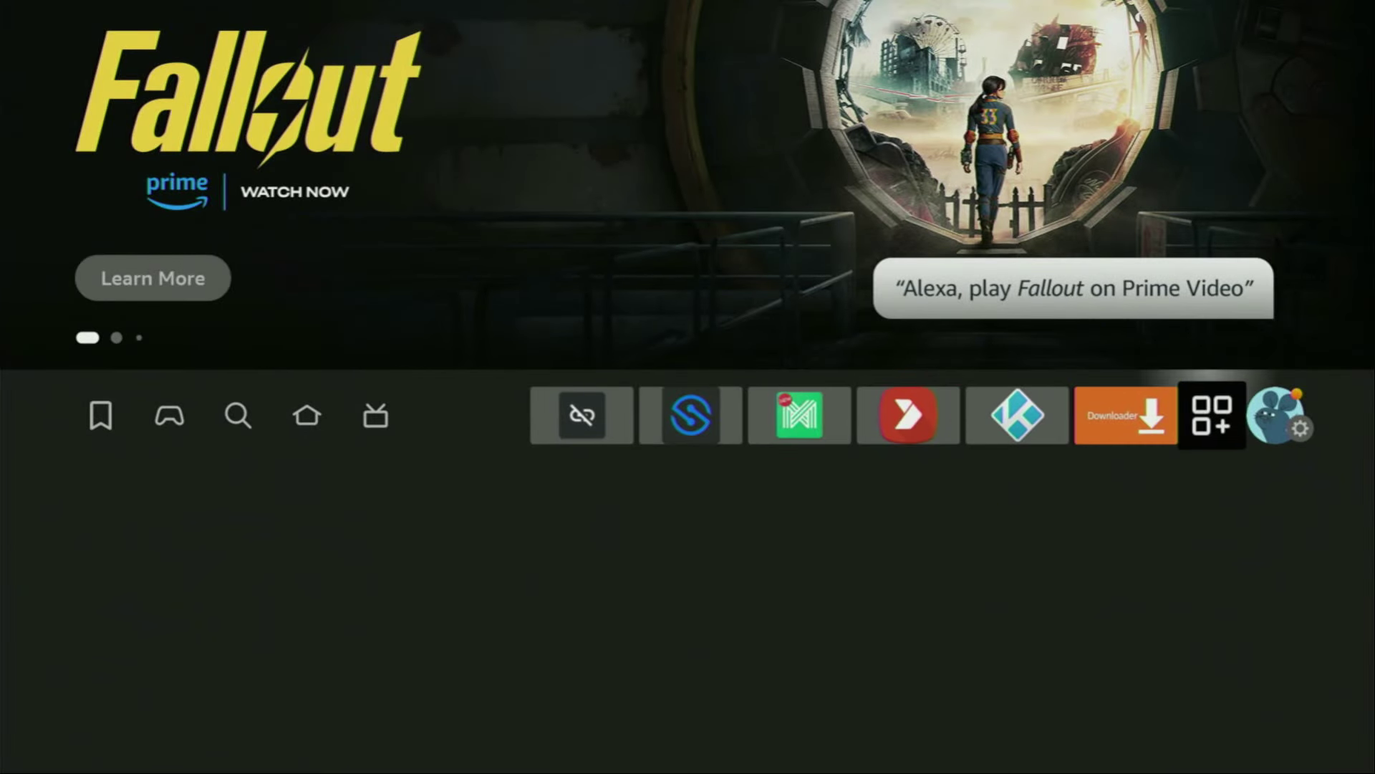
From the full apps grid, use the cucotv tile's Menu options to choose Move to front
key(Return)
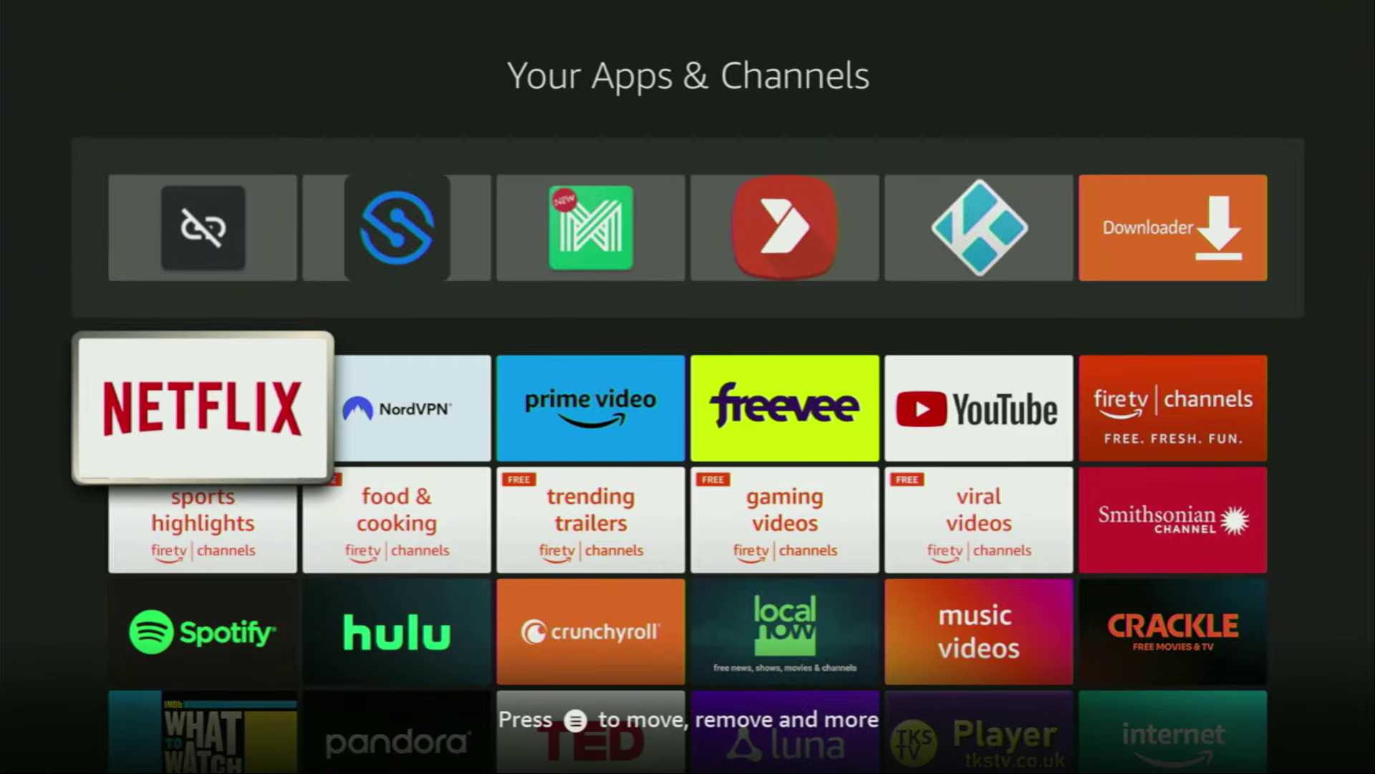
key(Down)
key(Down)
key(Down)
key(Down)
key(Right)
key(Right)
key(Right)
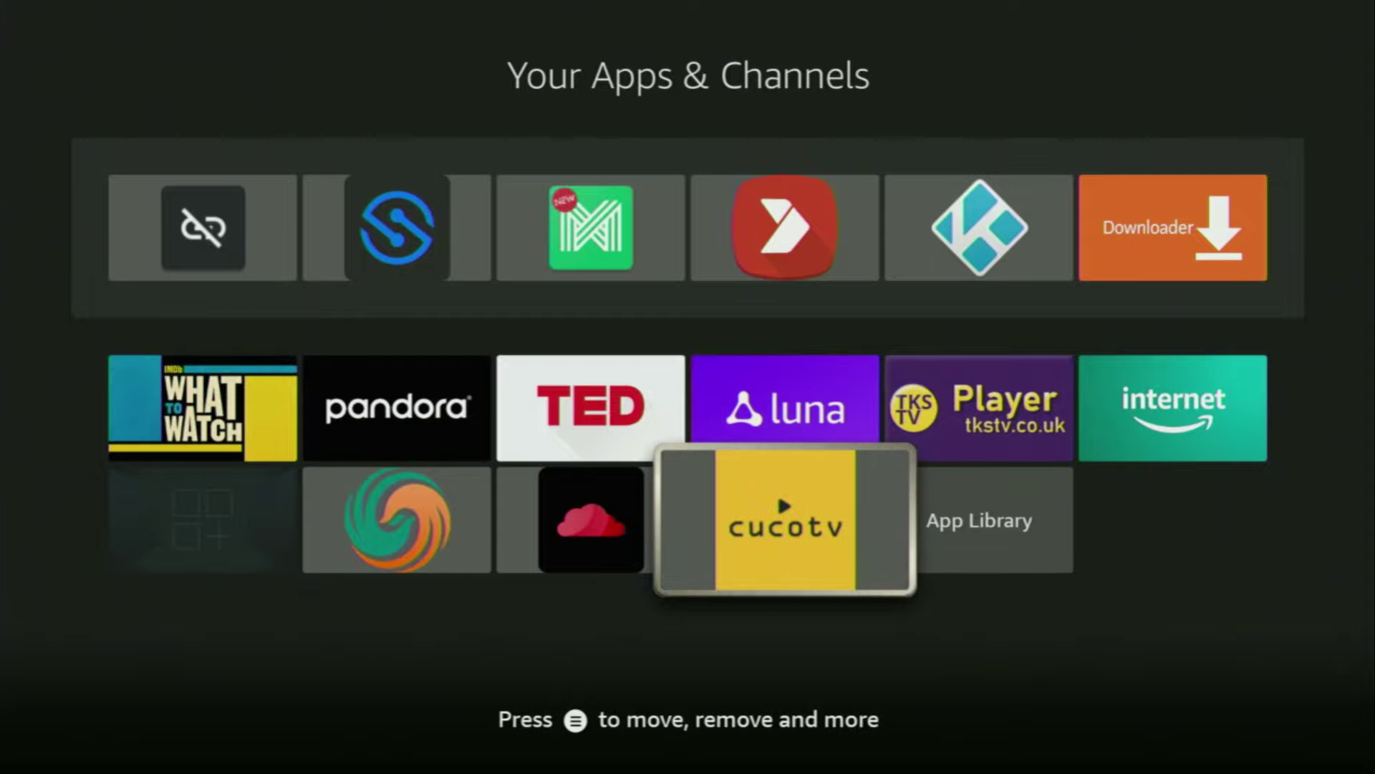
key(Menu)
key(Down)
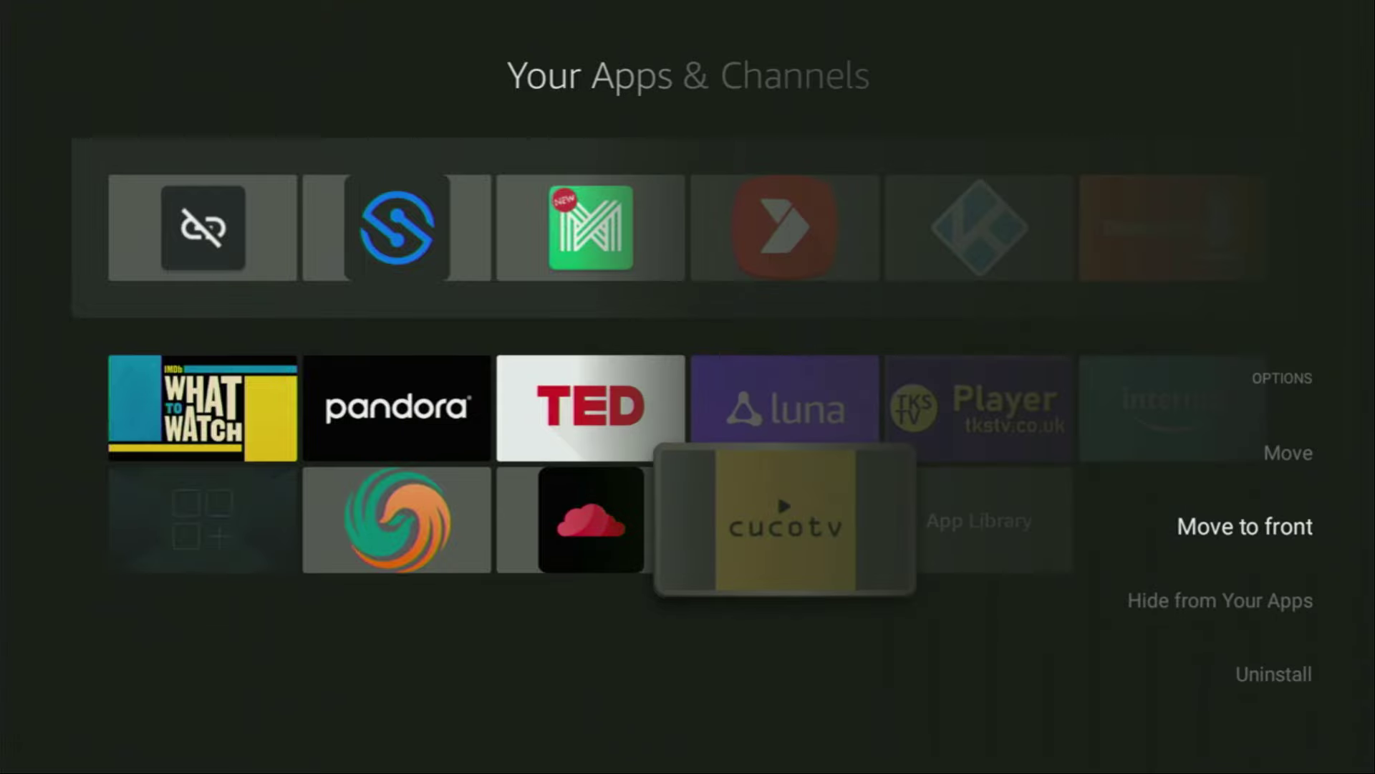
key(Return)
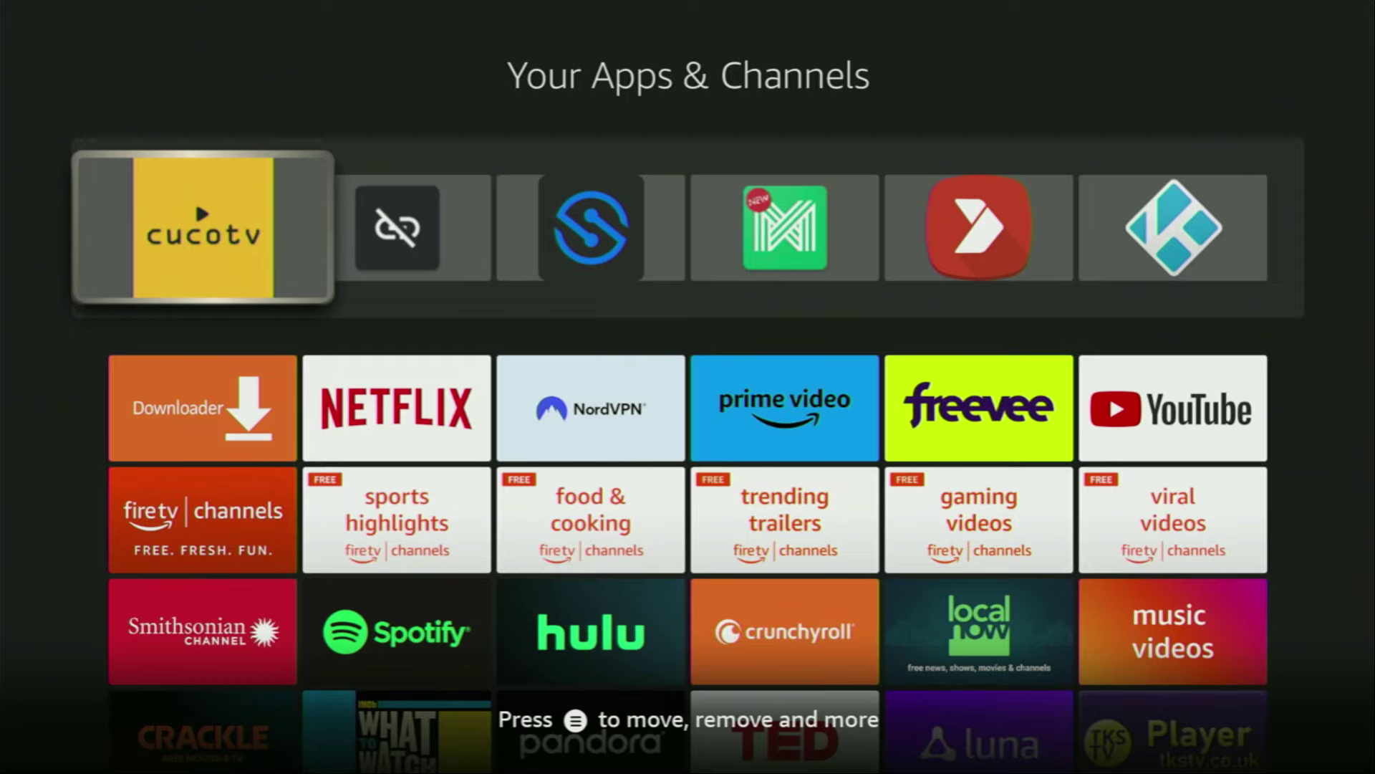
key(Down)
key(Right)
key(Right)
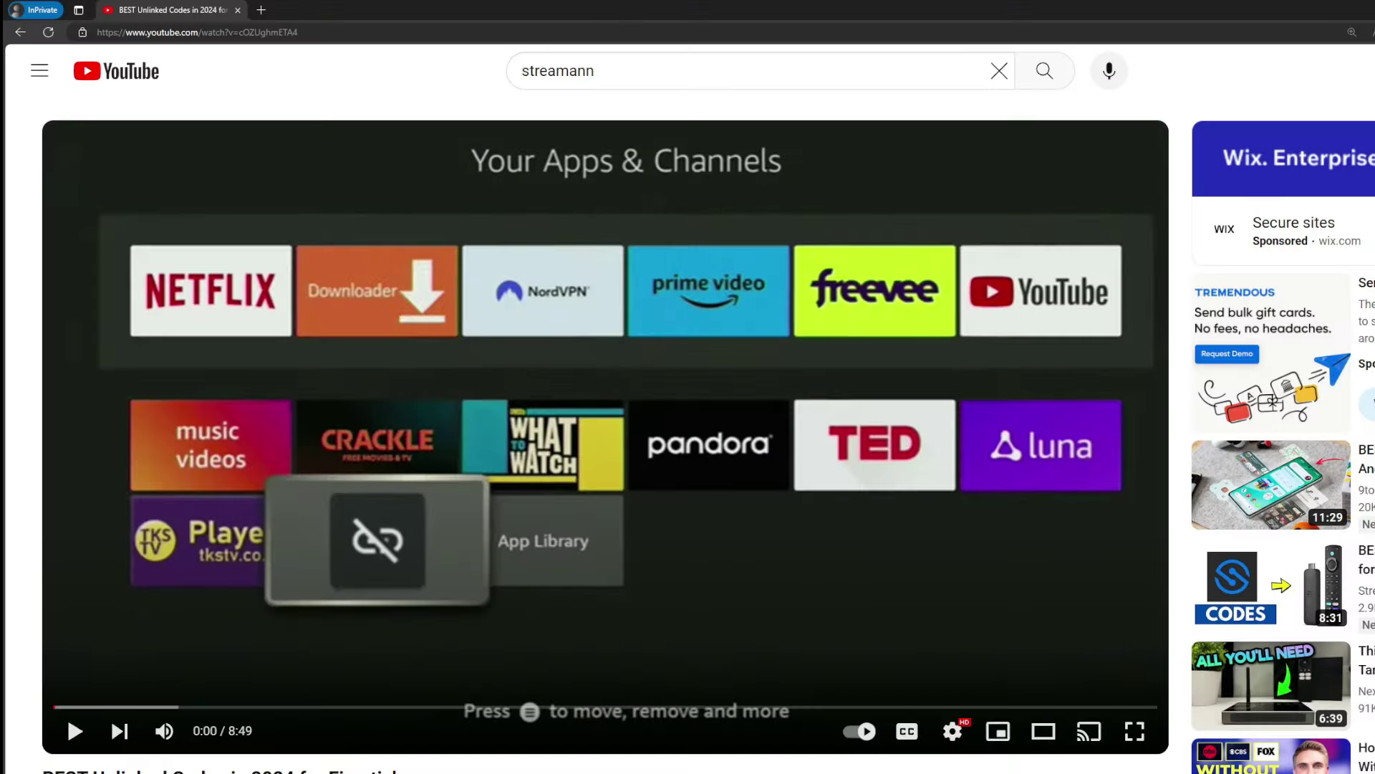
scroll(471, 438, down, 5)
click(472, 439)
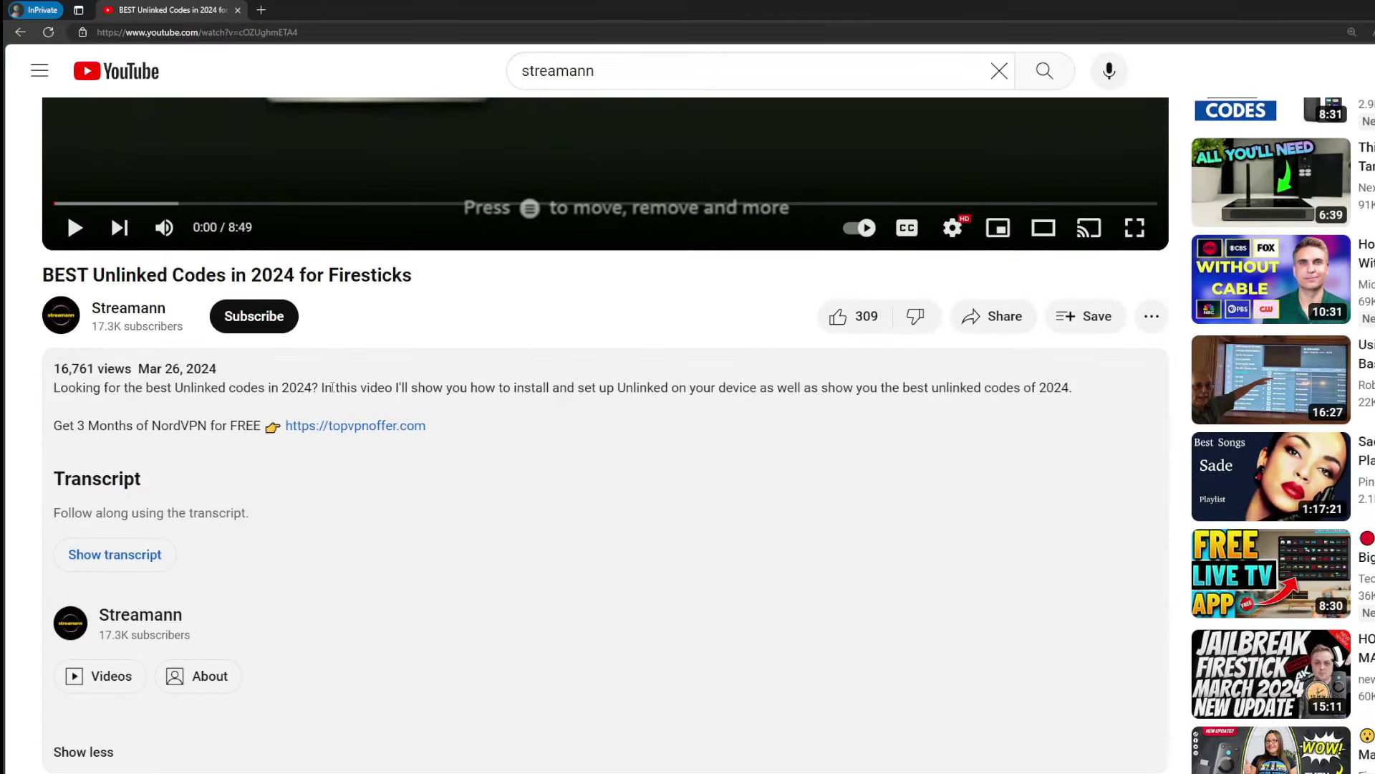
scroll(339, 453, down, 3)
scroll(339, 453, down, 2)
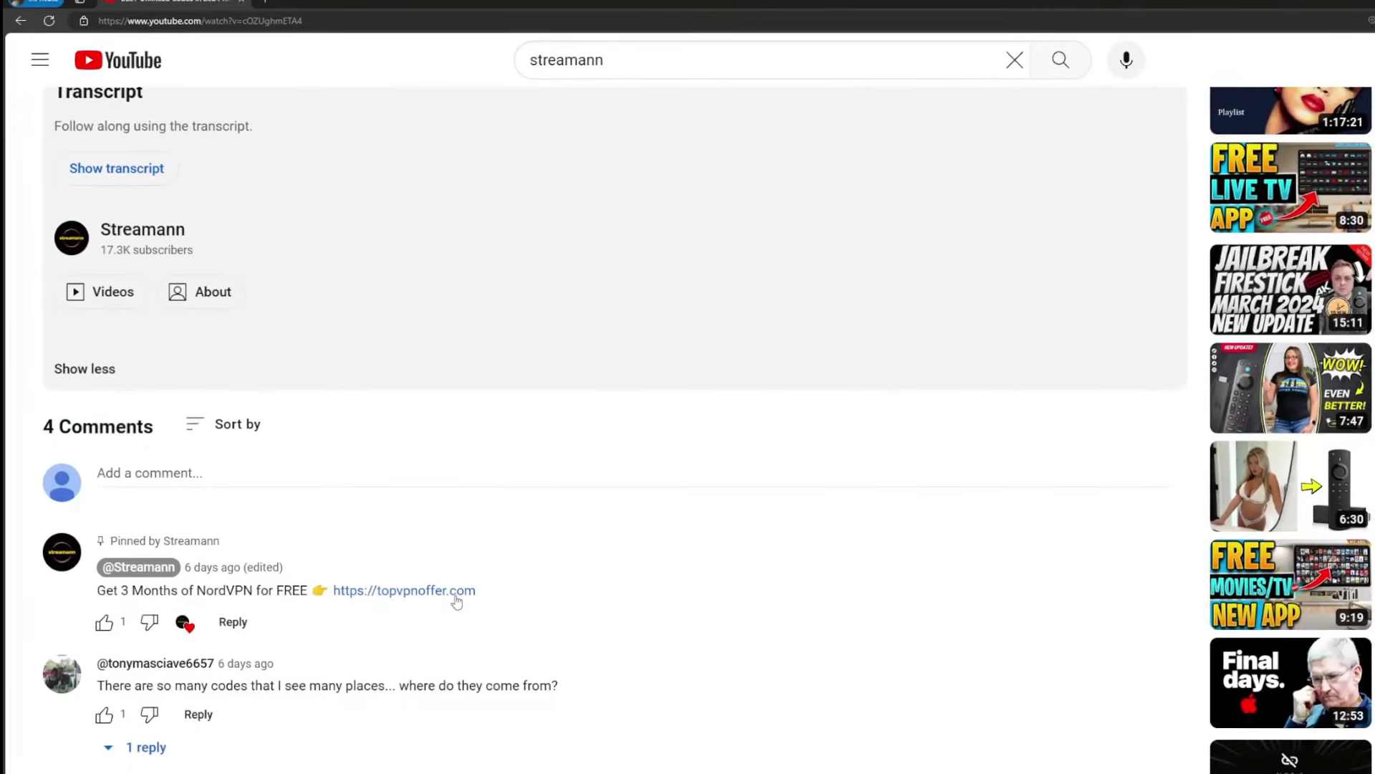
drag(470, 594, 328, 595)
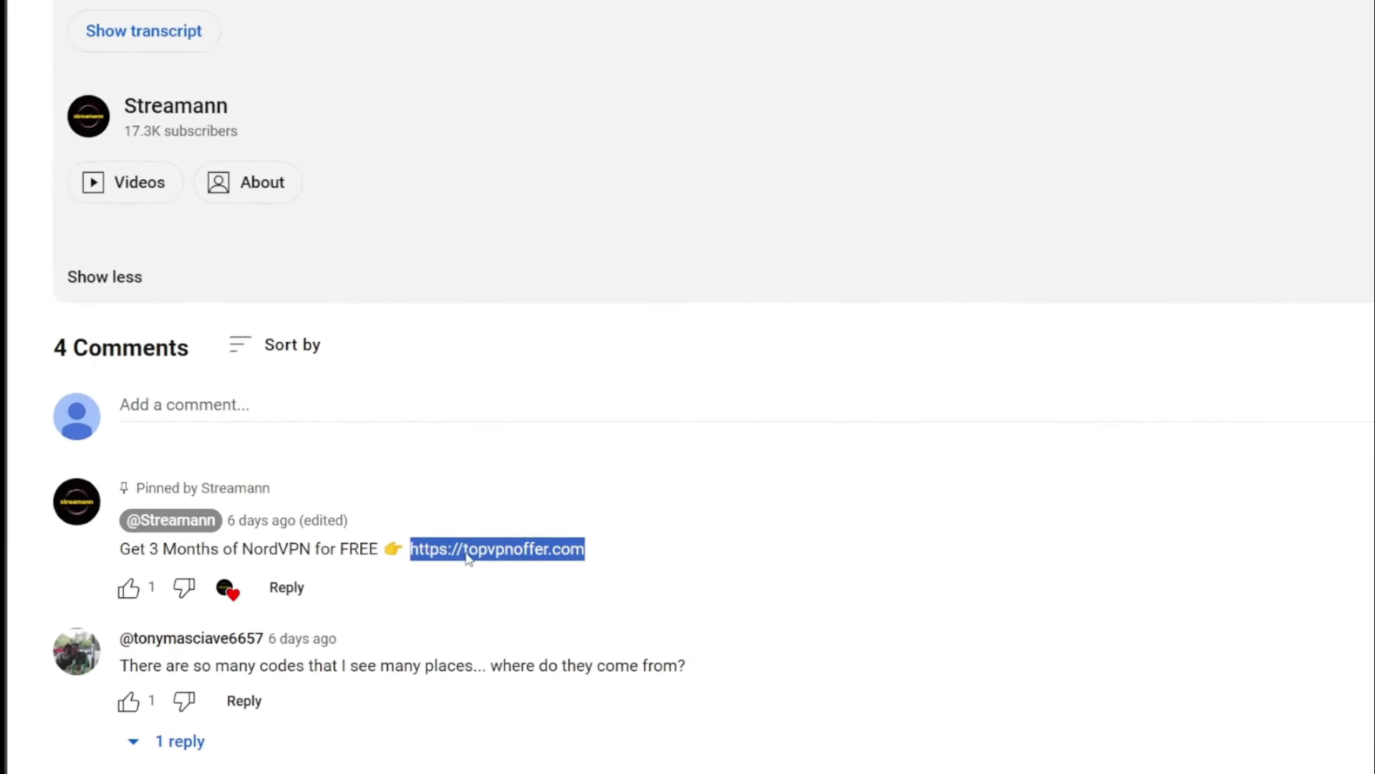
click(504, 563)
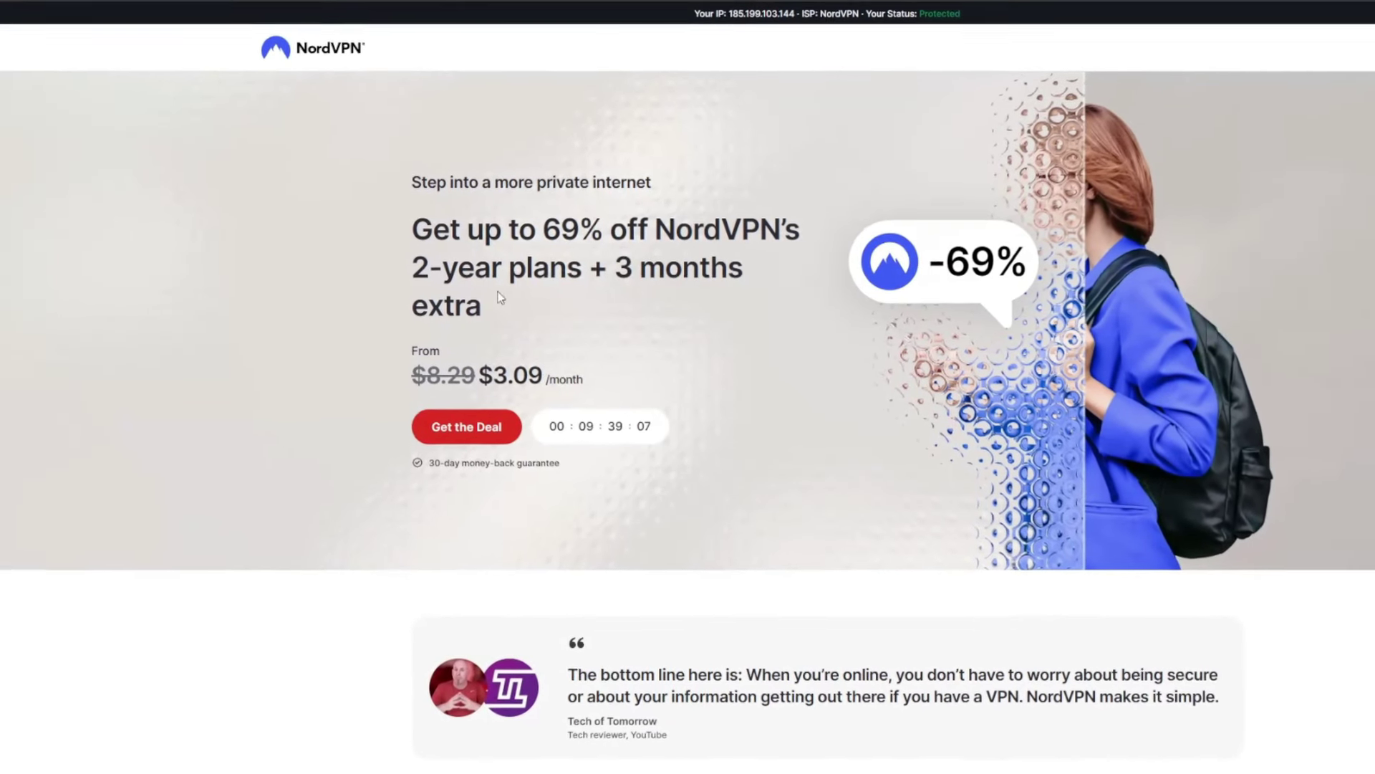